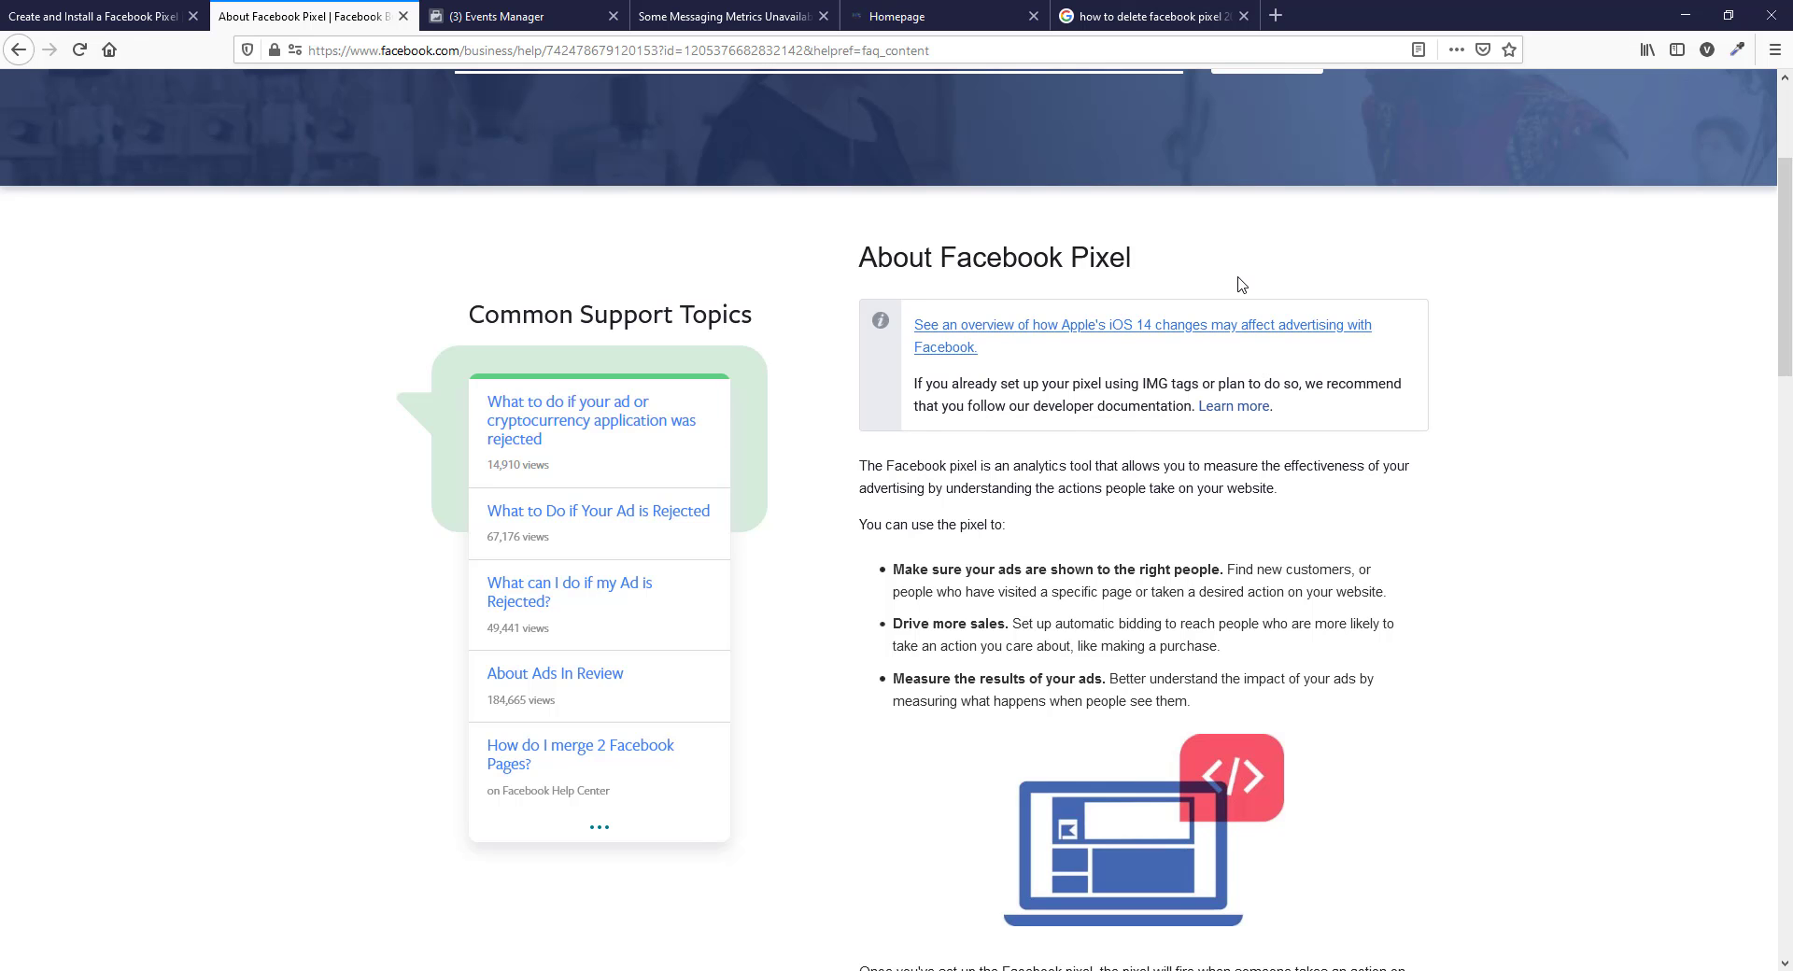
Read the Create and Install a Facebook Pixel help article, examining the instructions for creating a pixel and adding it to a website
click(105, 23)
scroll(1086, 544, up, 8)
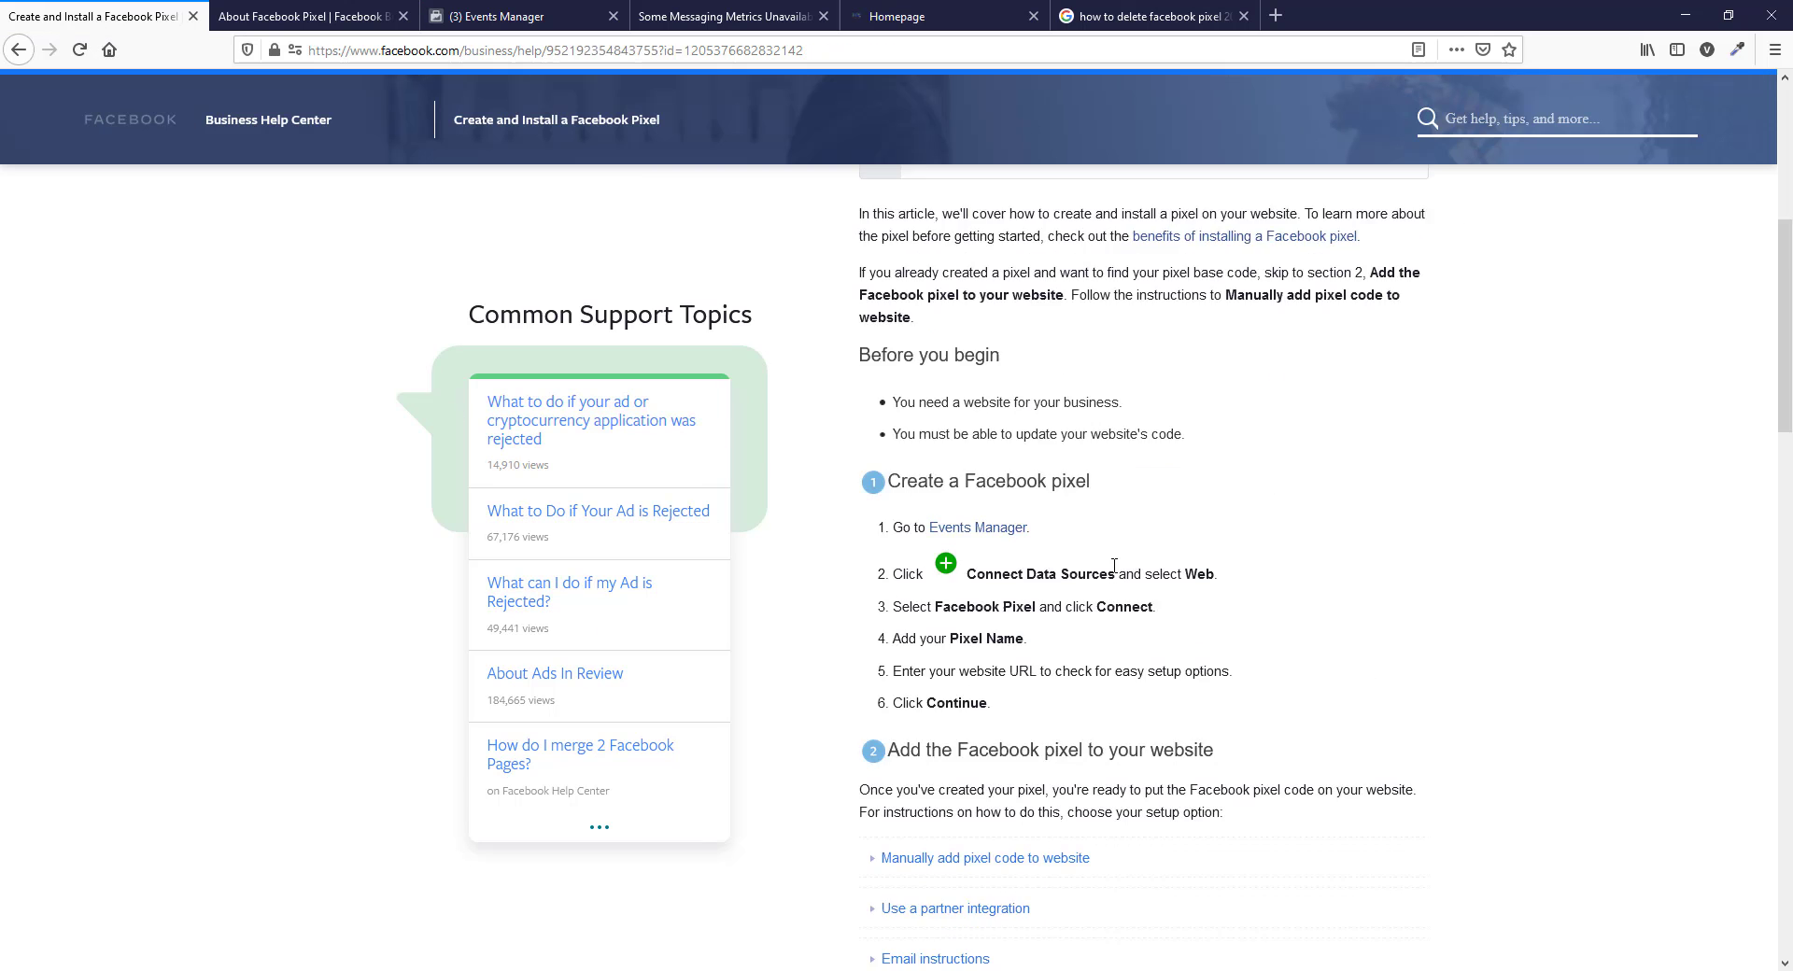
scroll(1116, 571, down, 5)
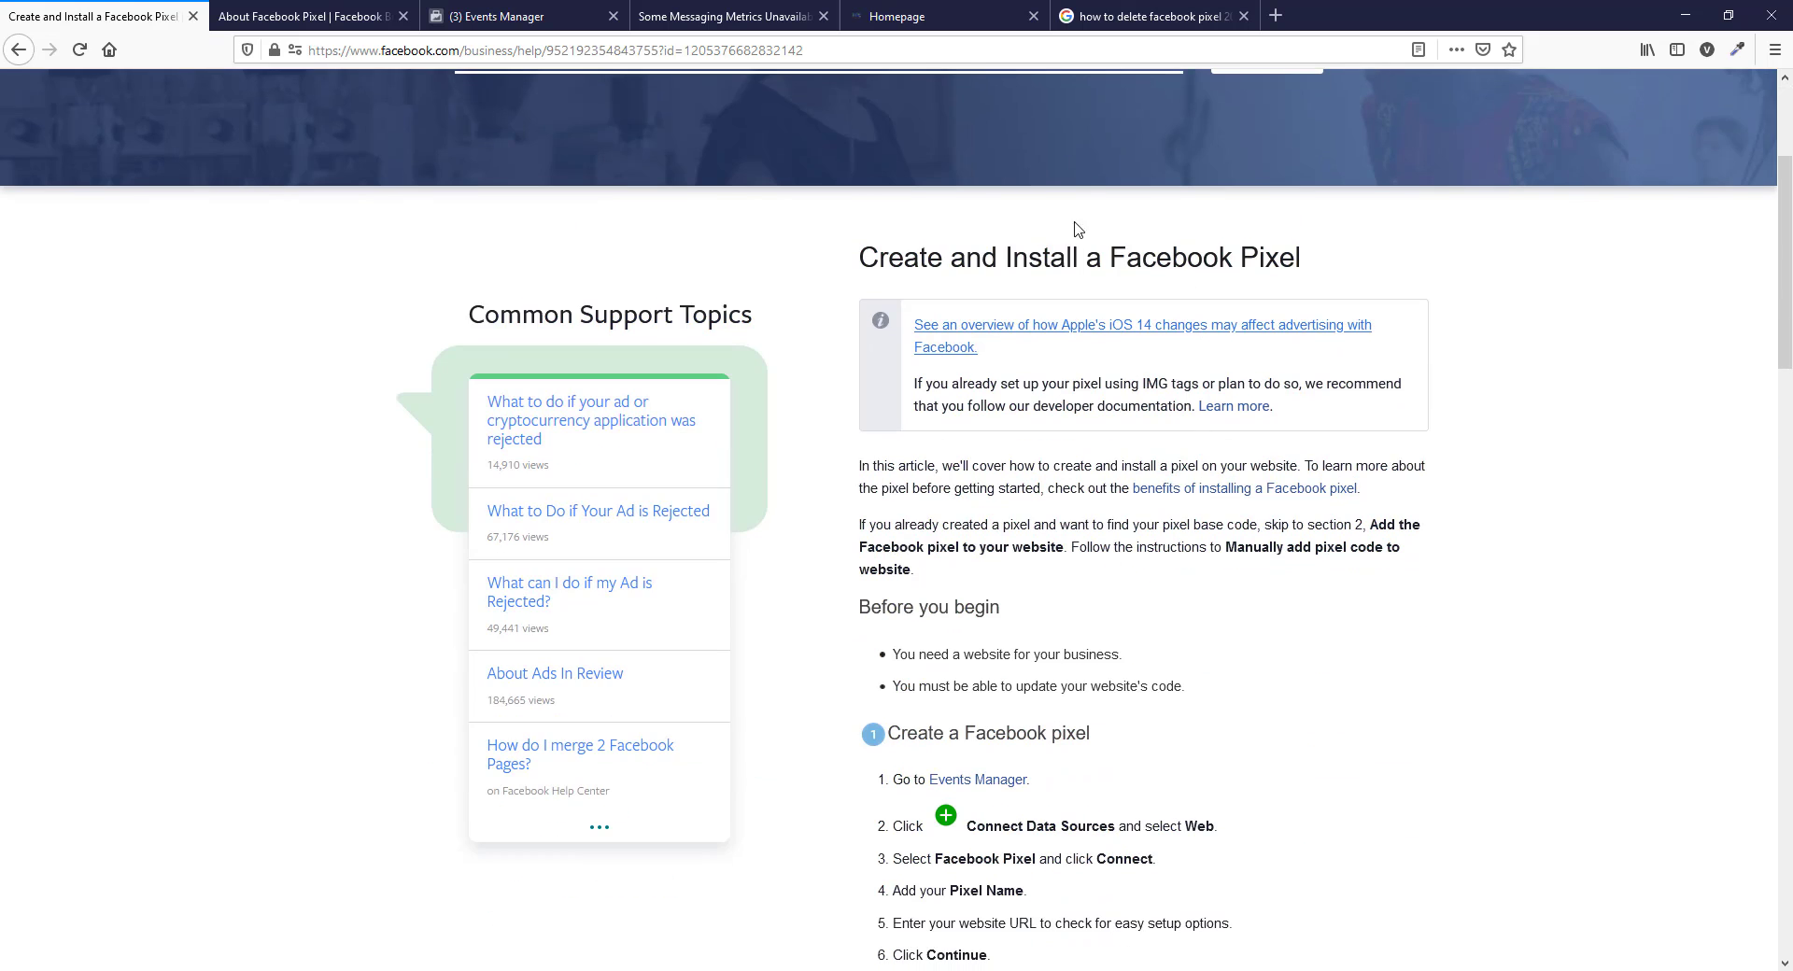
scroll(1094, 547, down, 3)
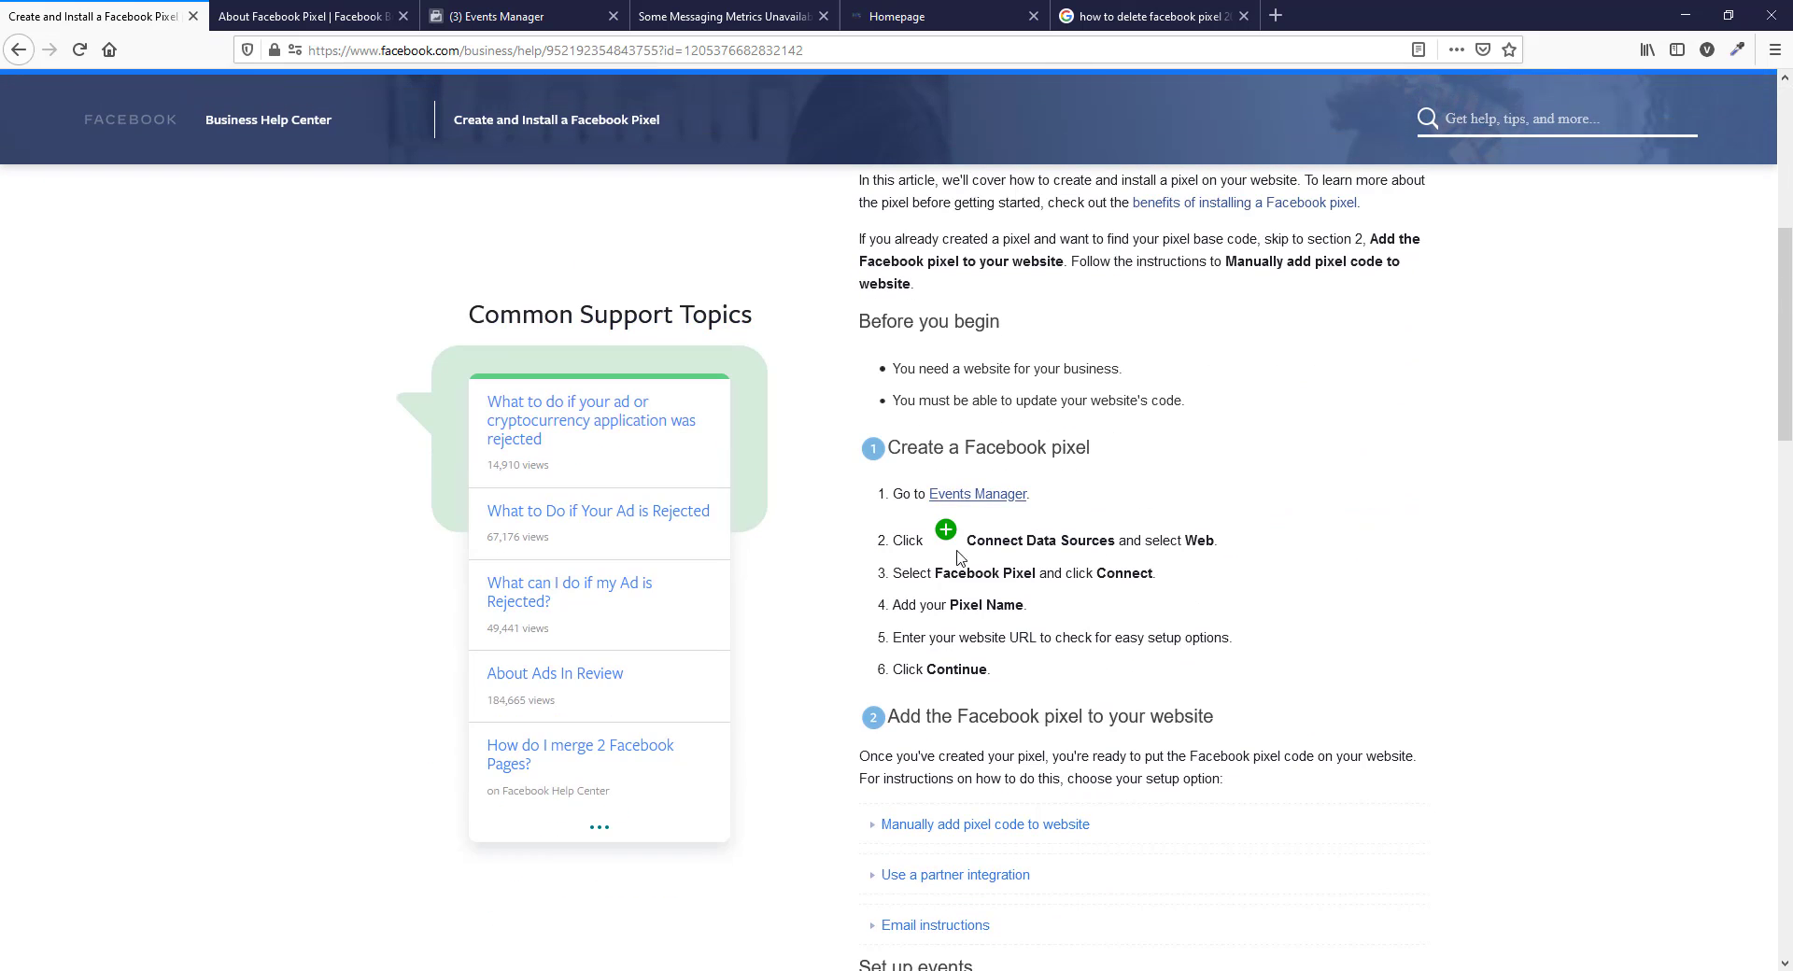
scroll(1130, 716, down, 6)
scroll(1125, 720, up, 8)
scroll(1117, 720, down, 2)
scroll(1116, 720, down, 1)
Go to Events Manager and connect a new Web data source with Facebook Pixel as the connection method
click(986, 494)
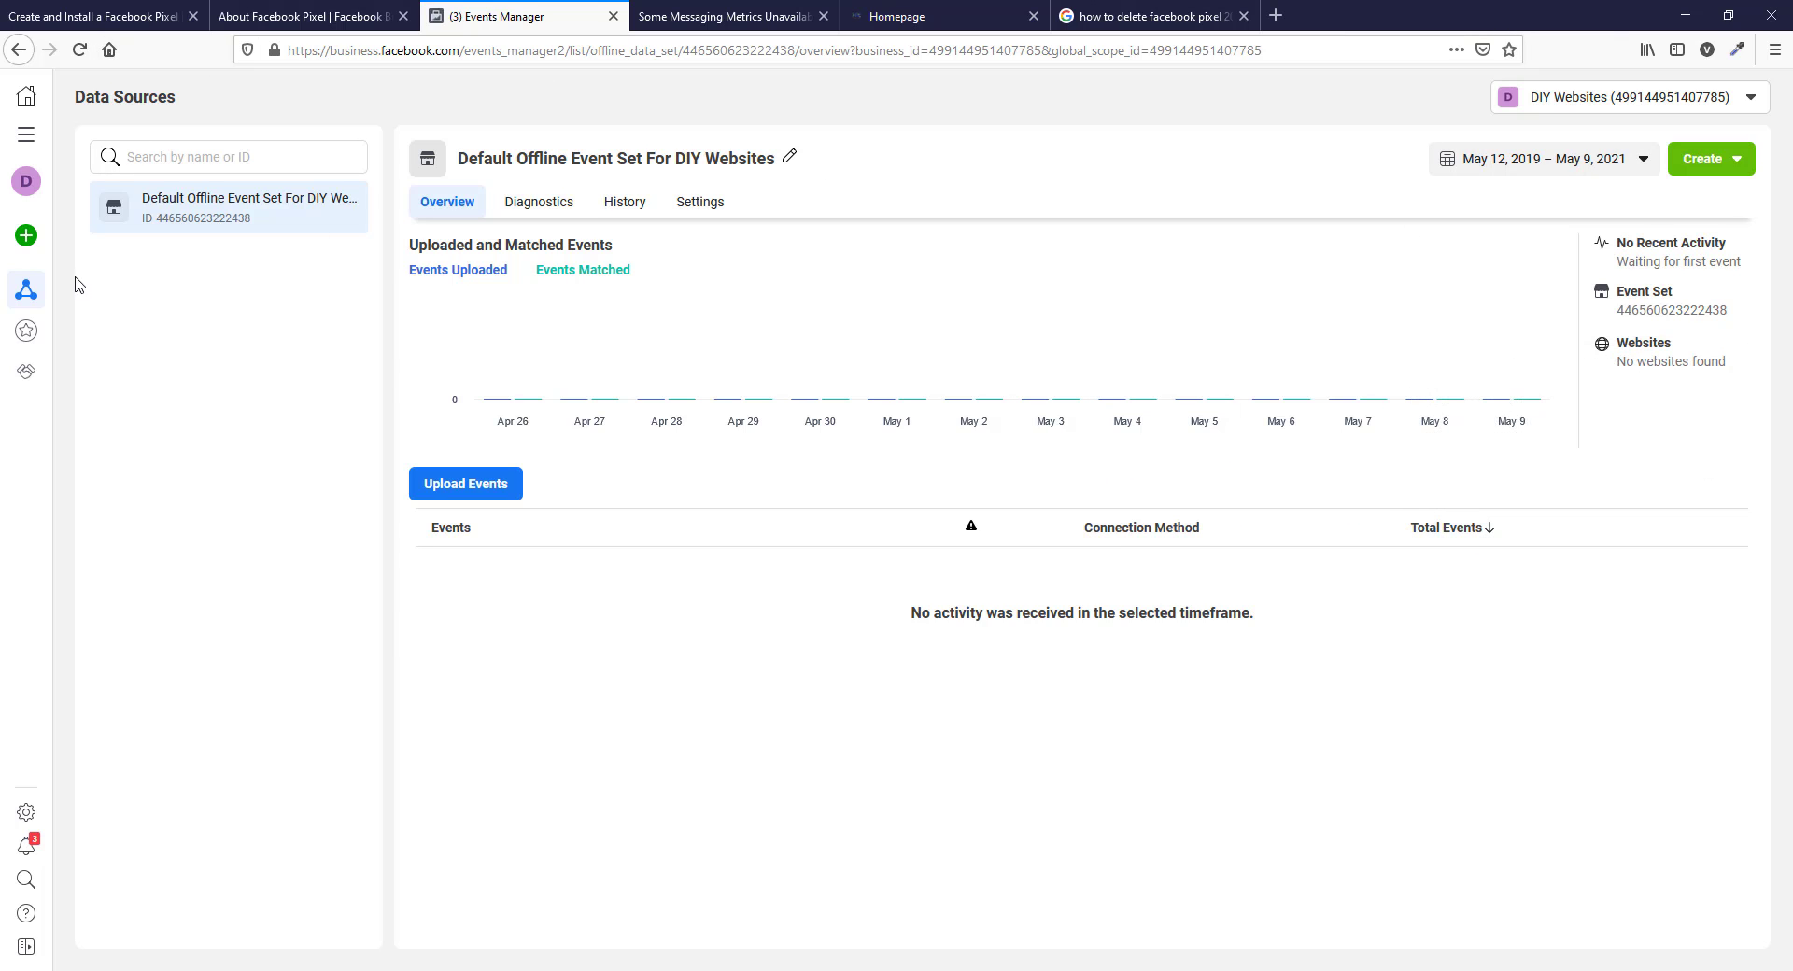
mouse_move(37, 251)
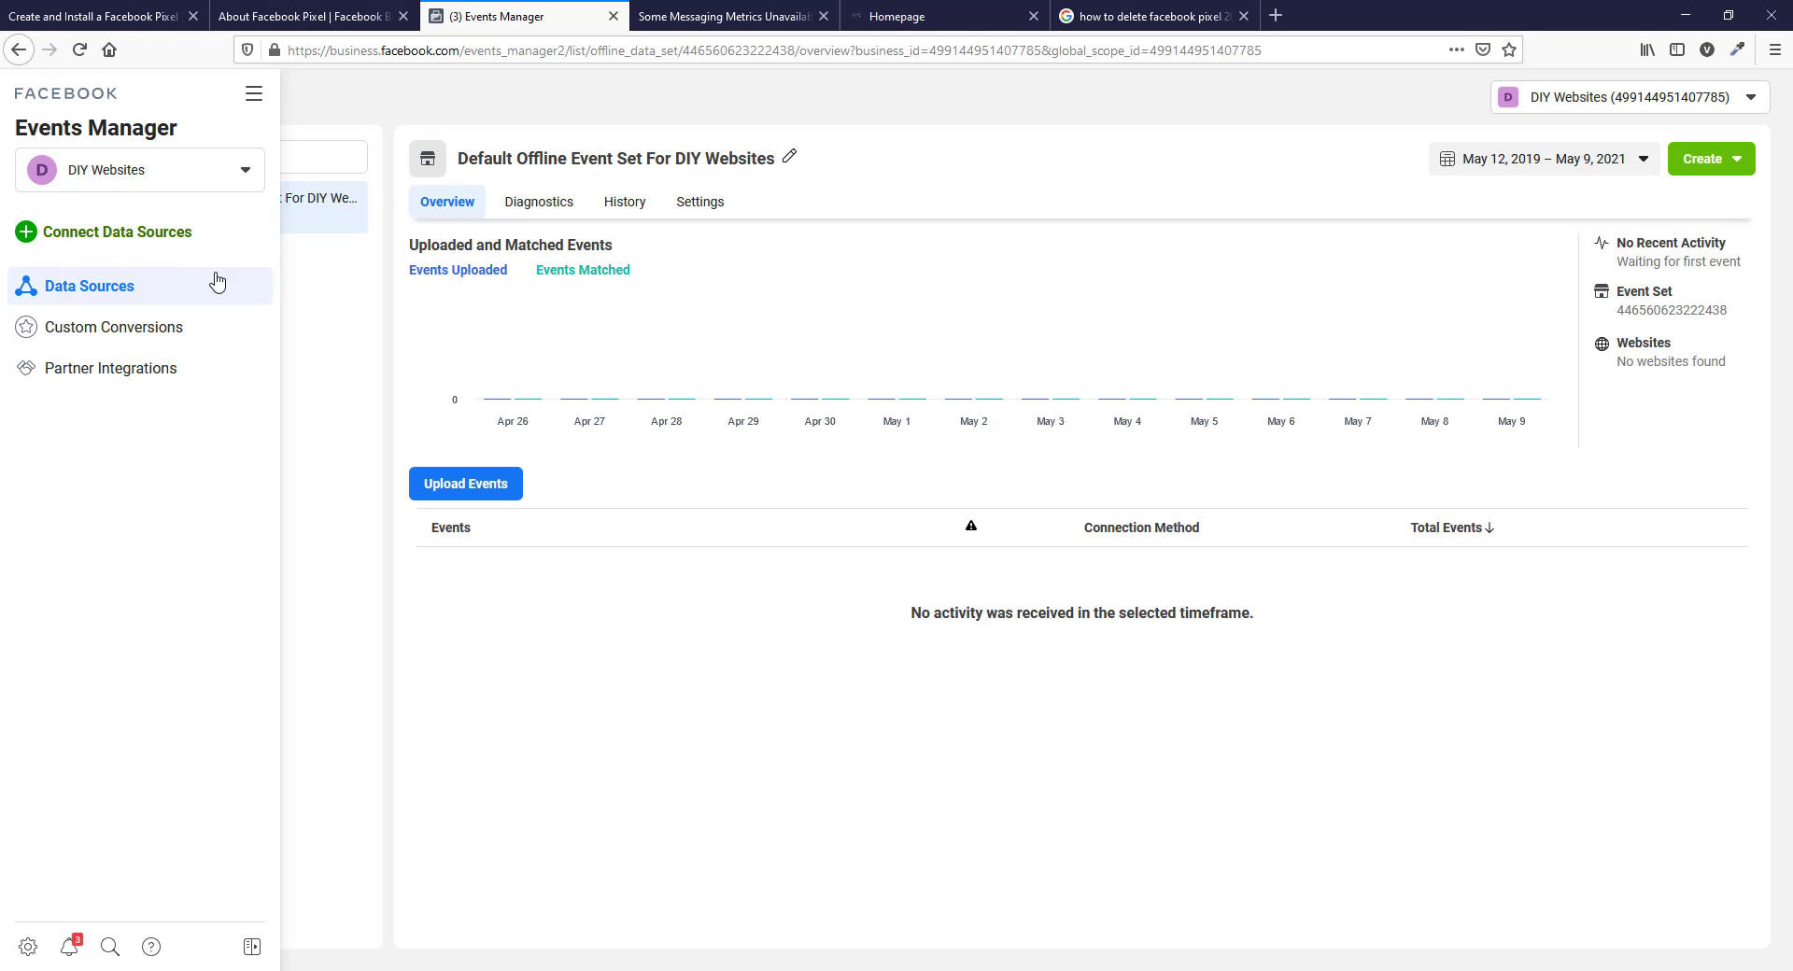
click(97, 235)
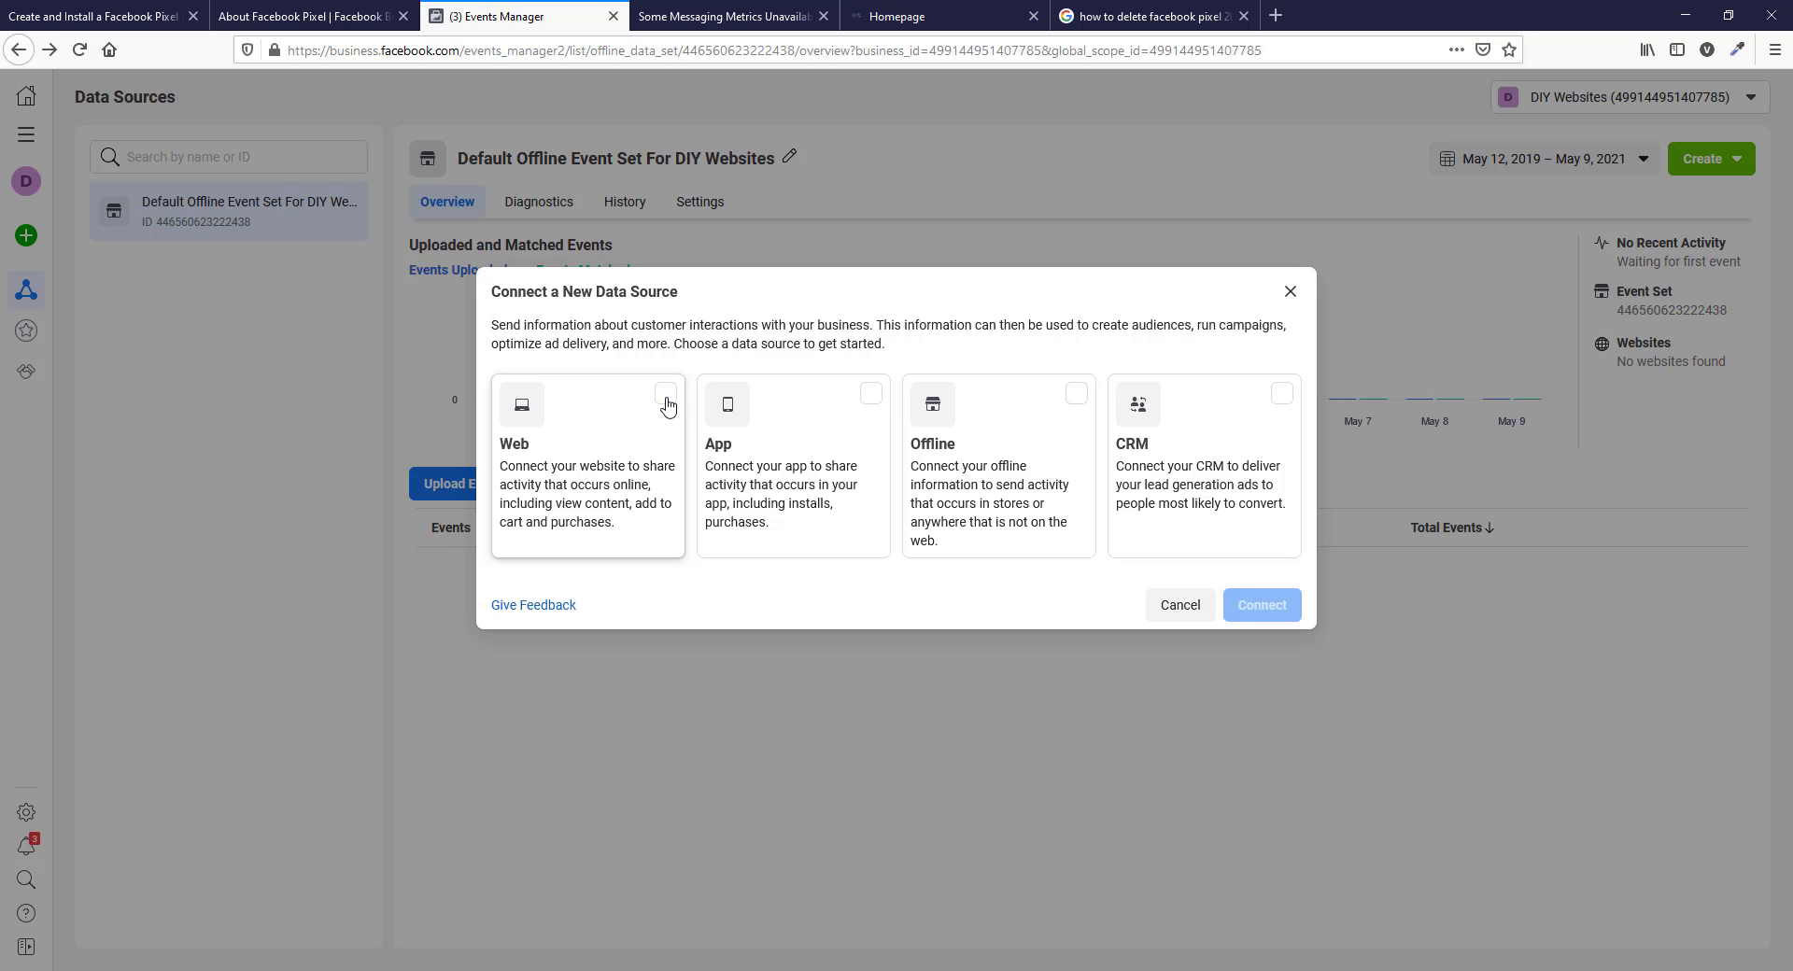
click(665, 396)
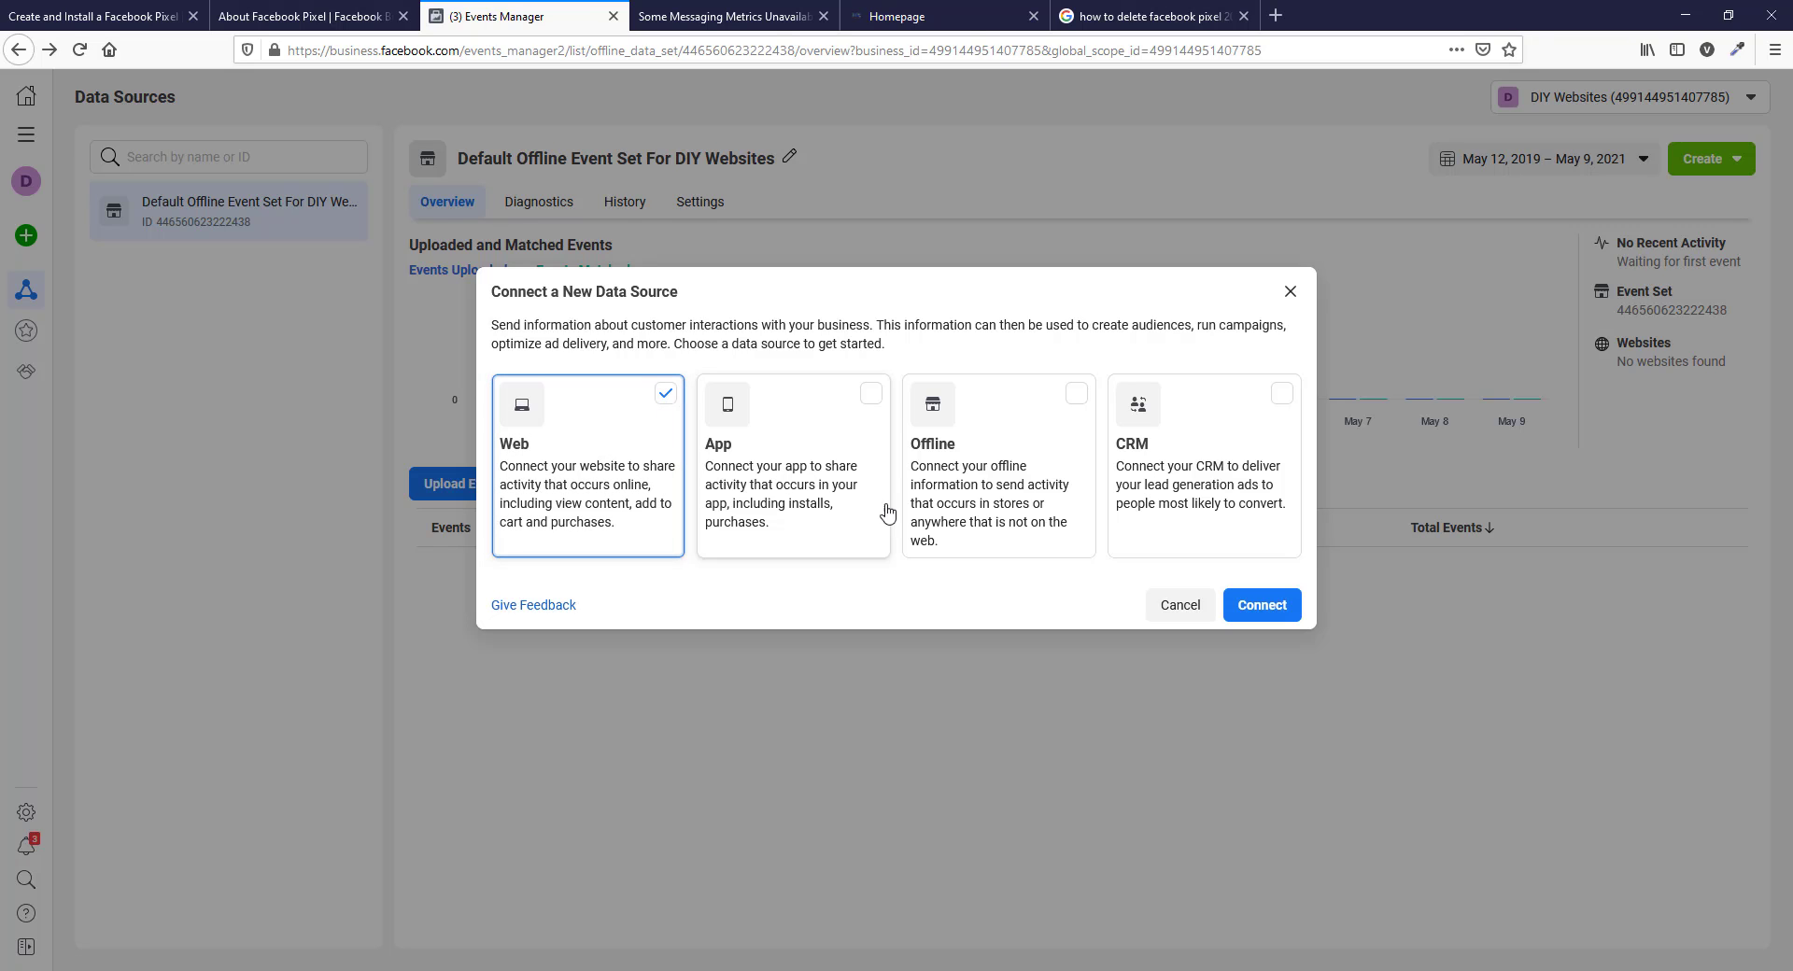
click(1284, 607)
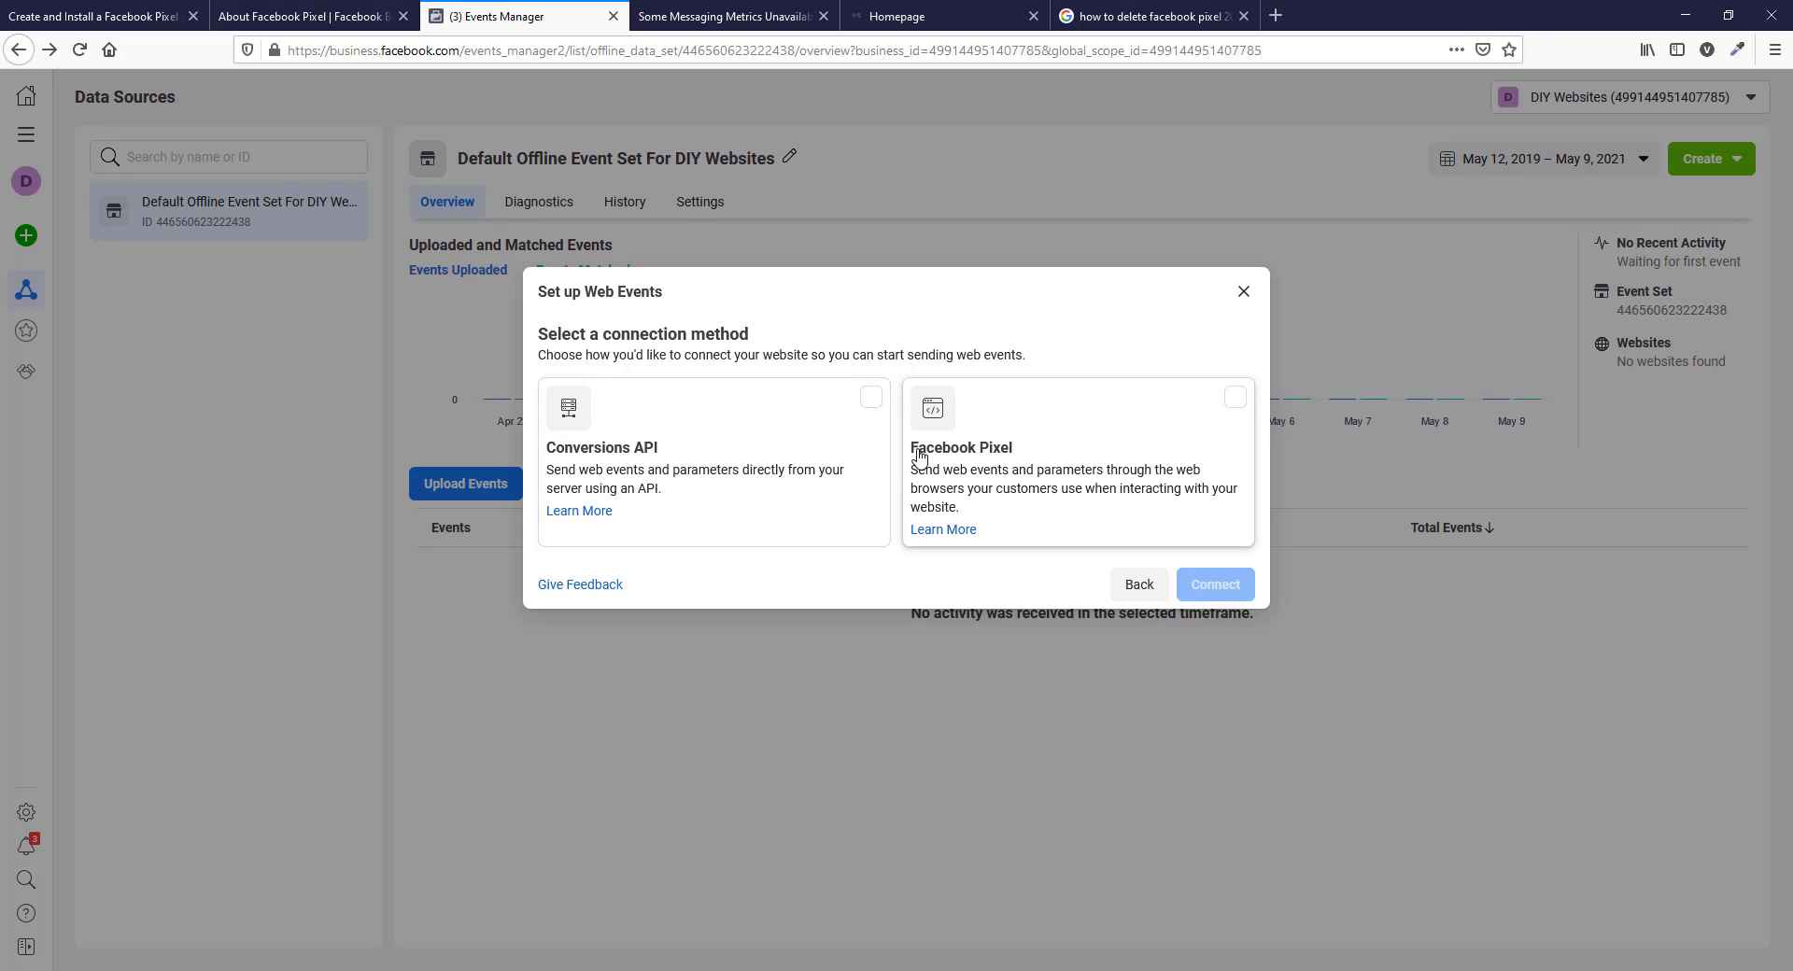
click(1236, 399)
click(1210, 585)
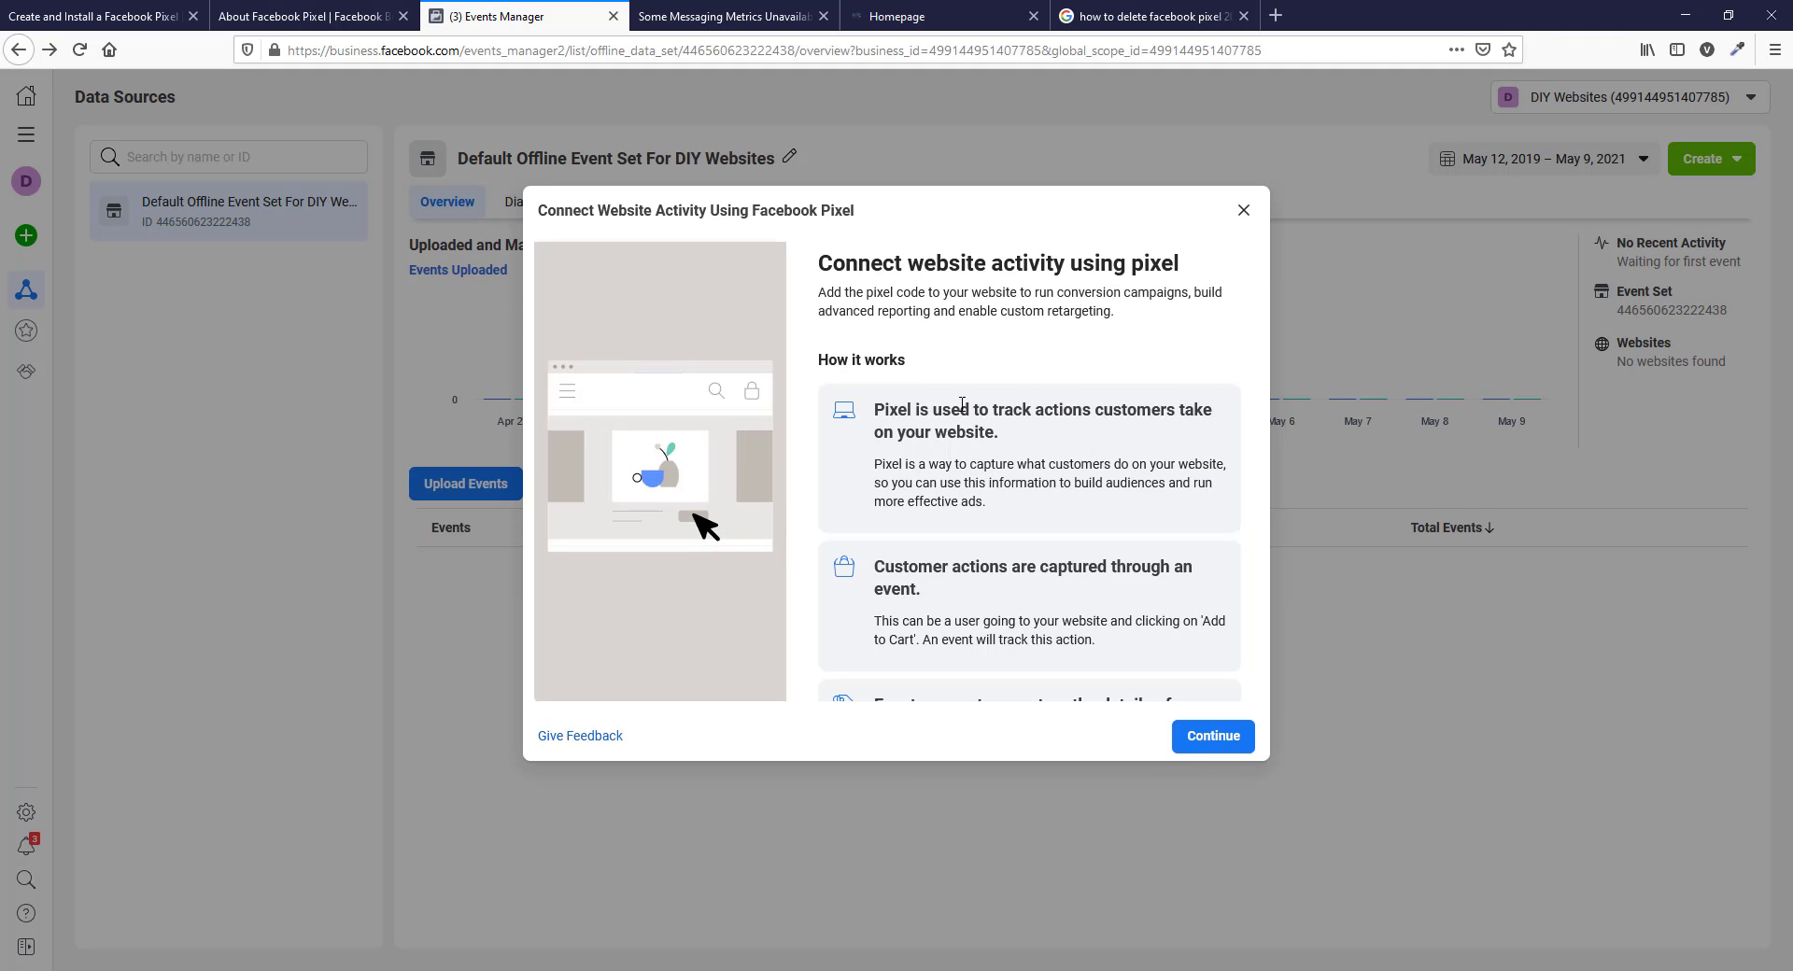
Review the explanation of how the pixel works and continue to the pixel details
scroll(981, 603, down, 2)
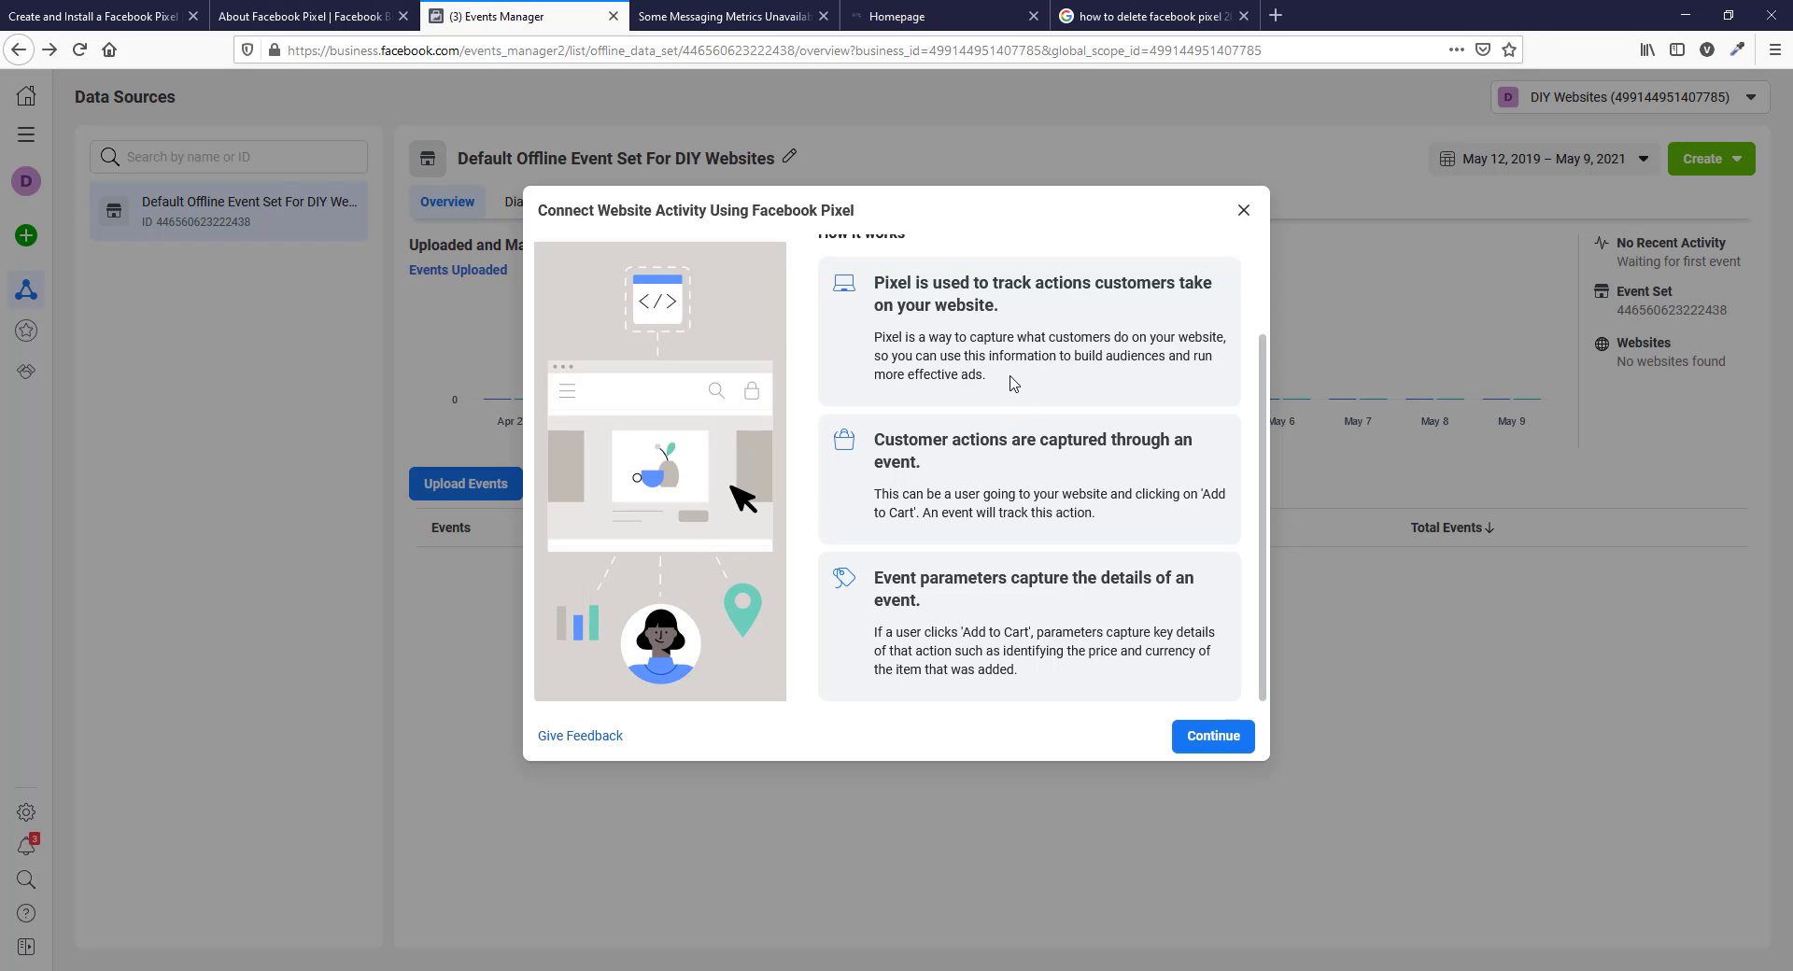
scroll(1028, 397, up, 2)
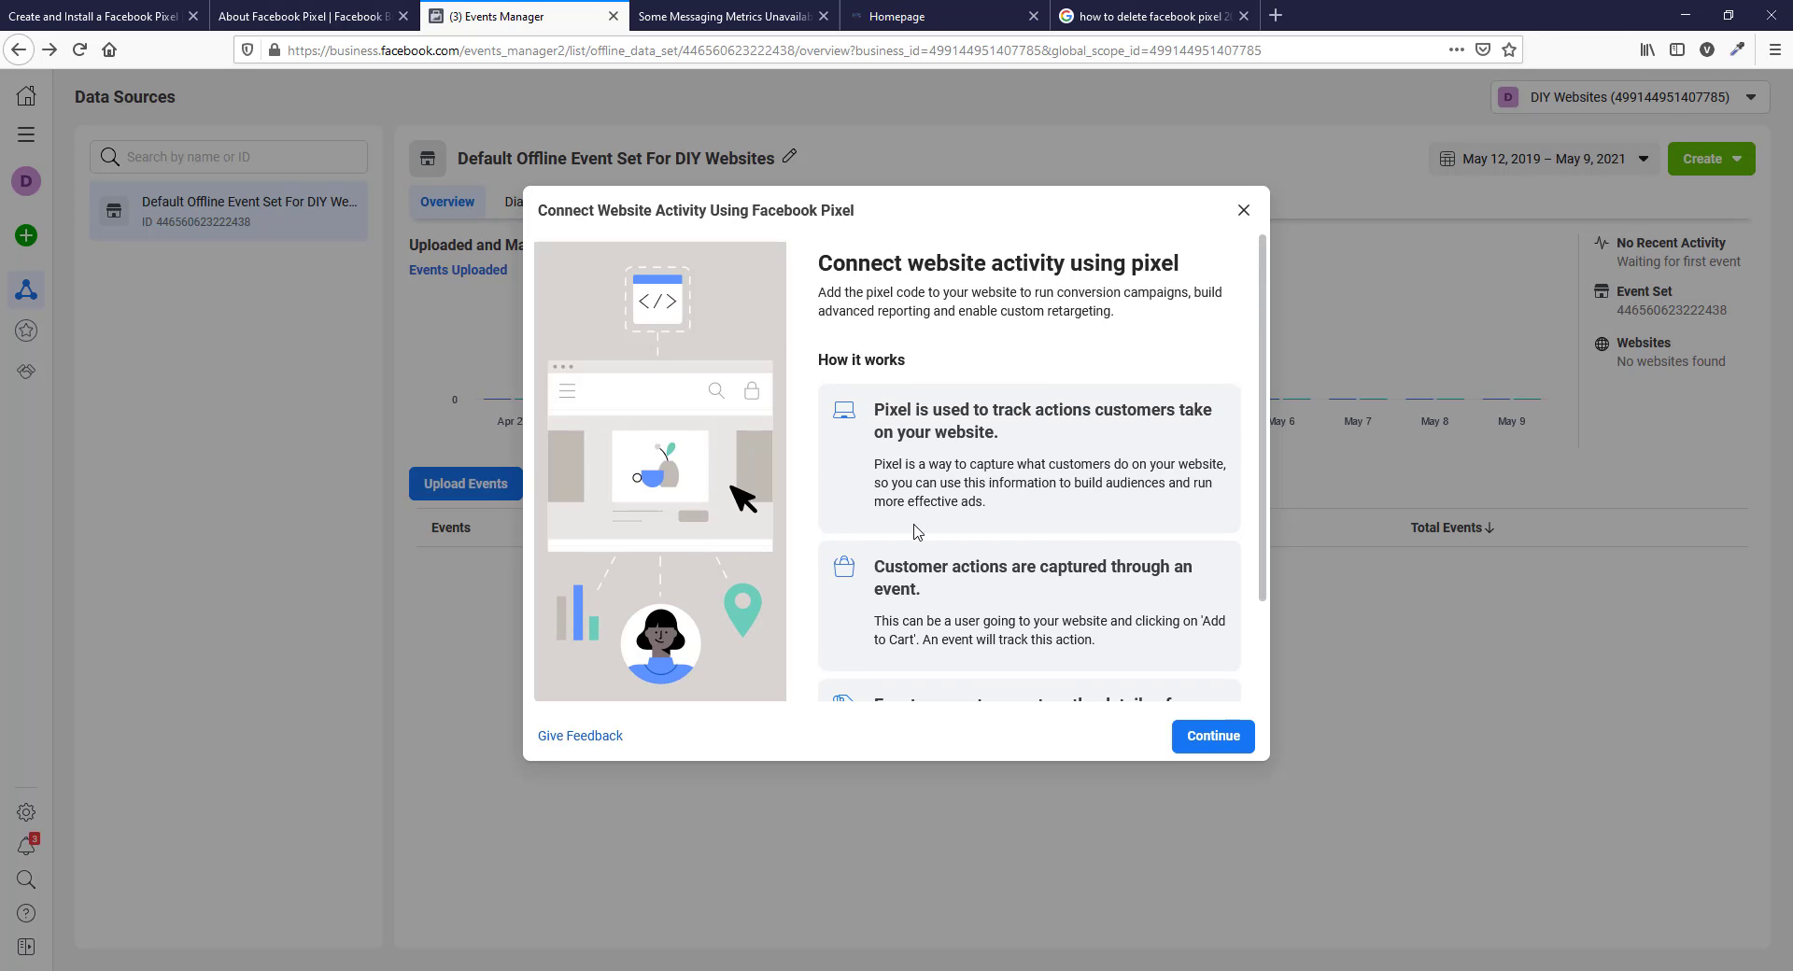
click(1204, 737)
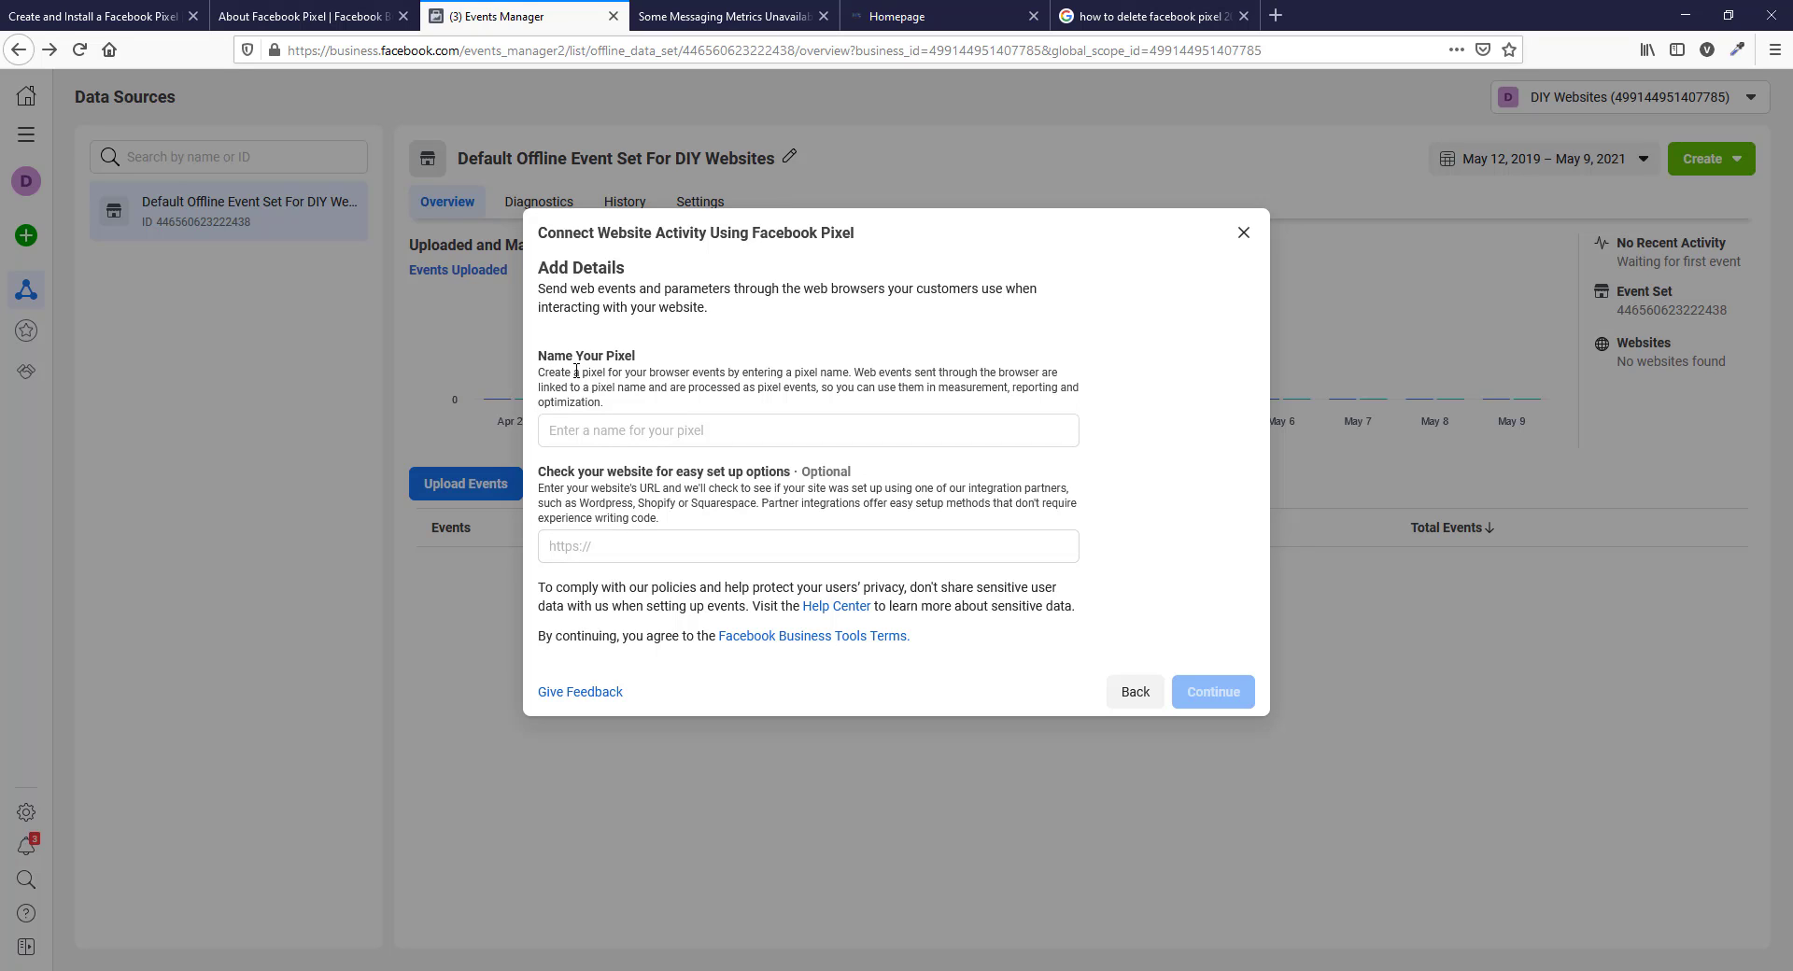
click(587, 429)
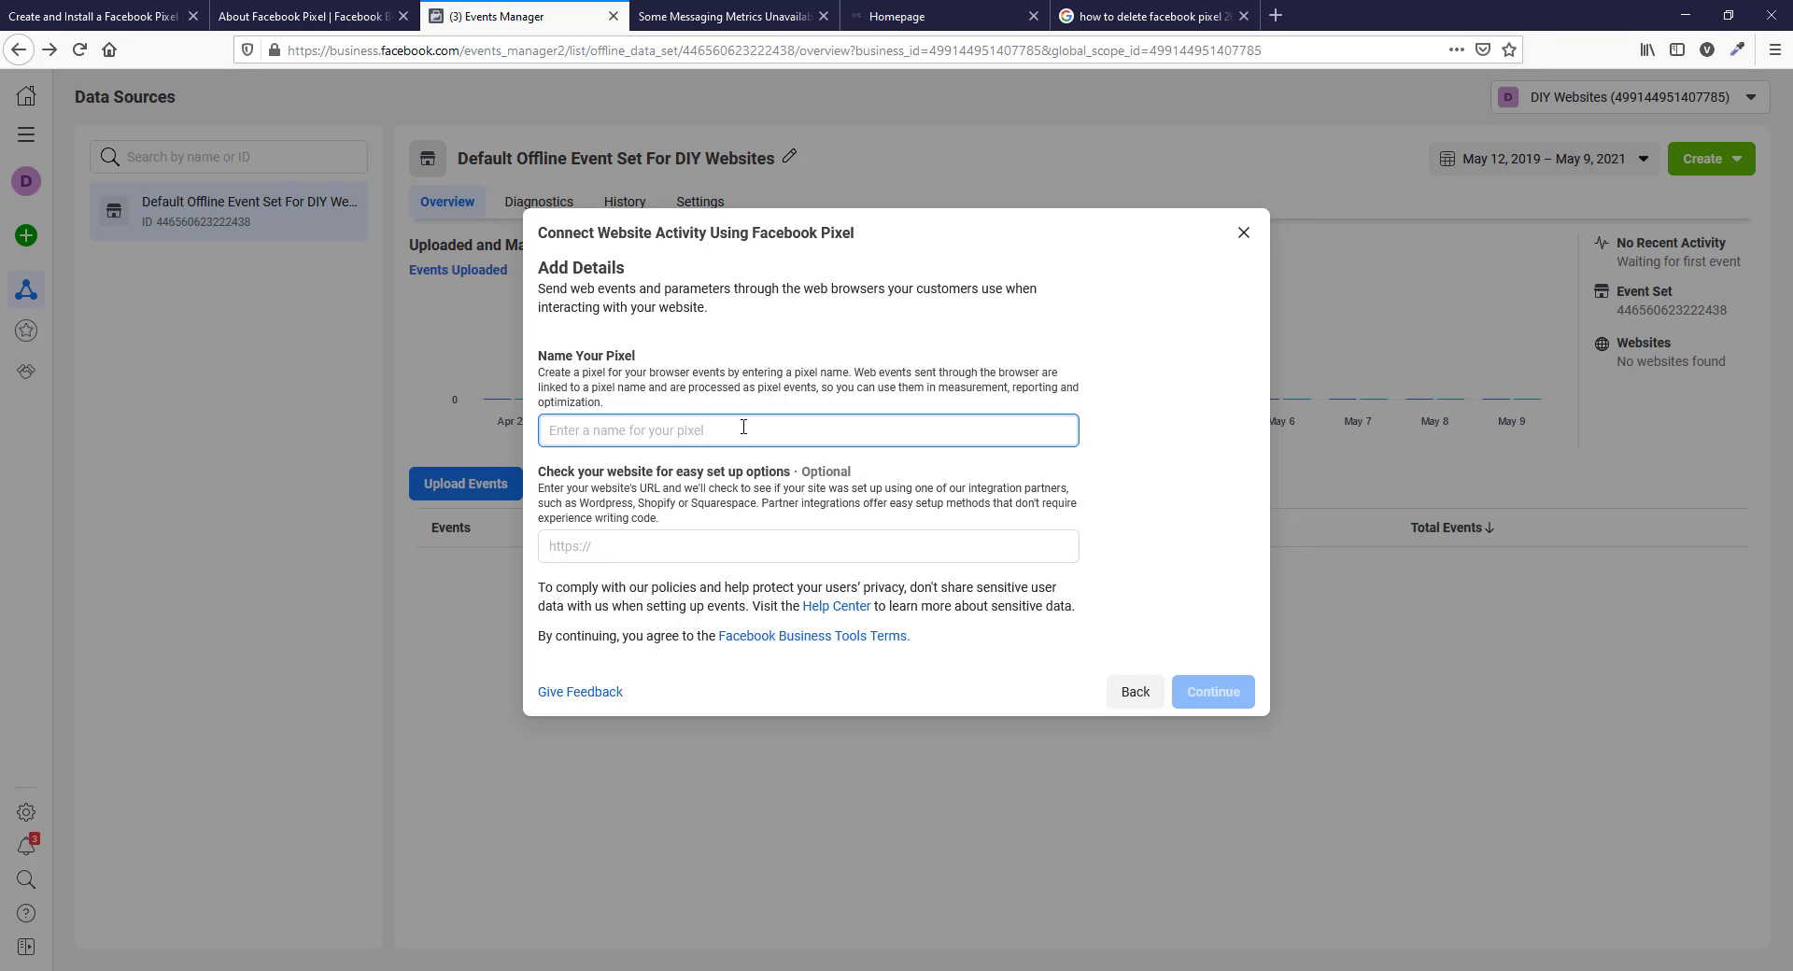
text(www.my)
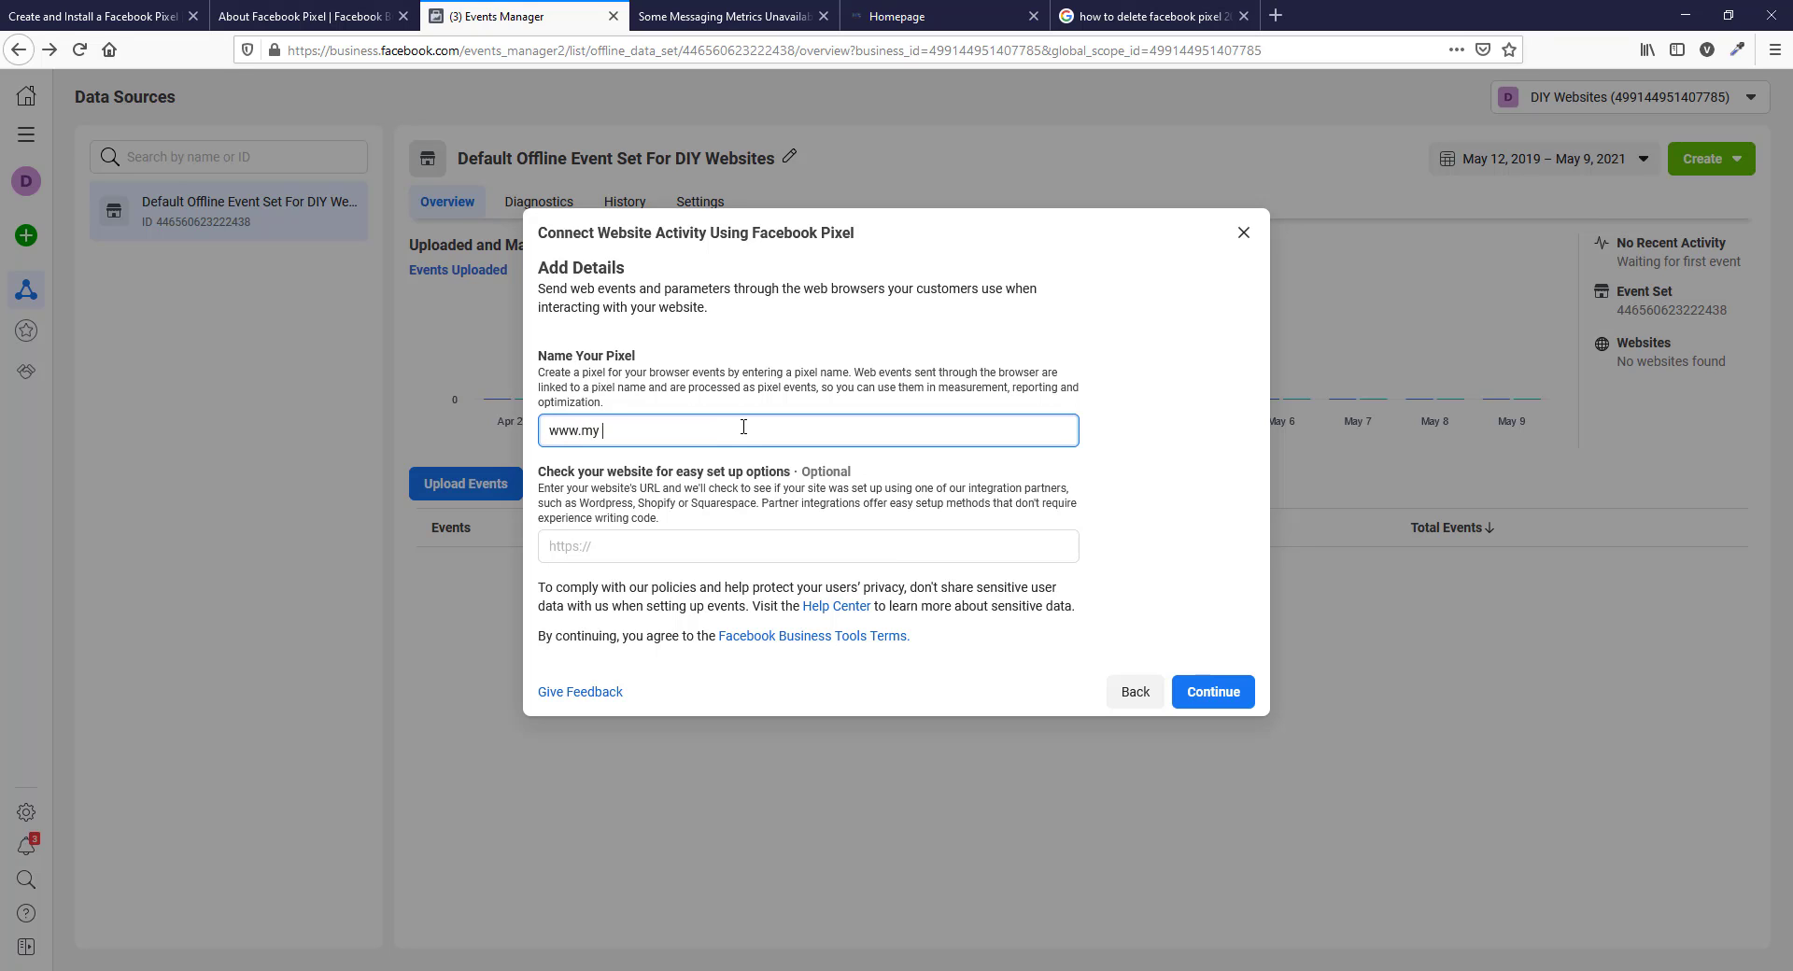
text(website.ie)
drag(579, 430, 448, 437)
click(604, 556)
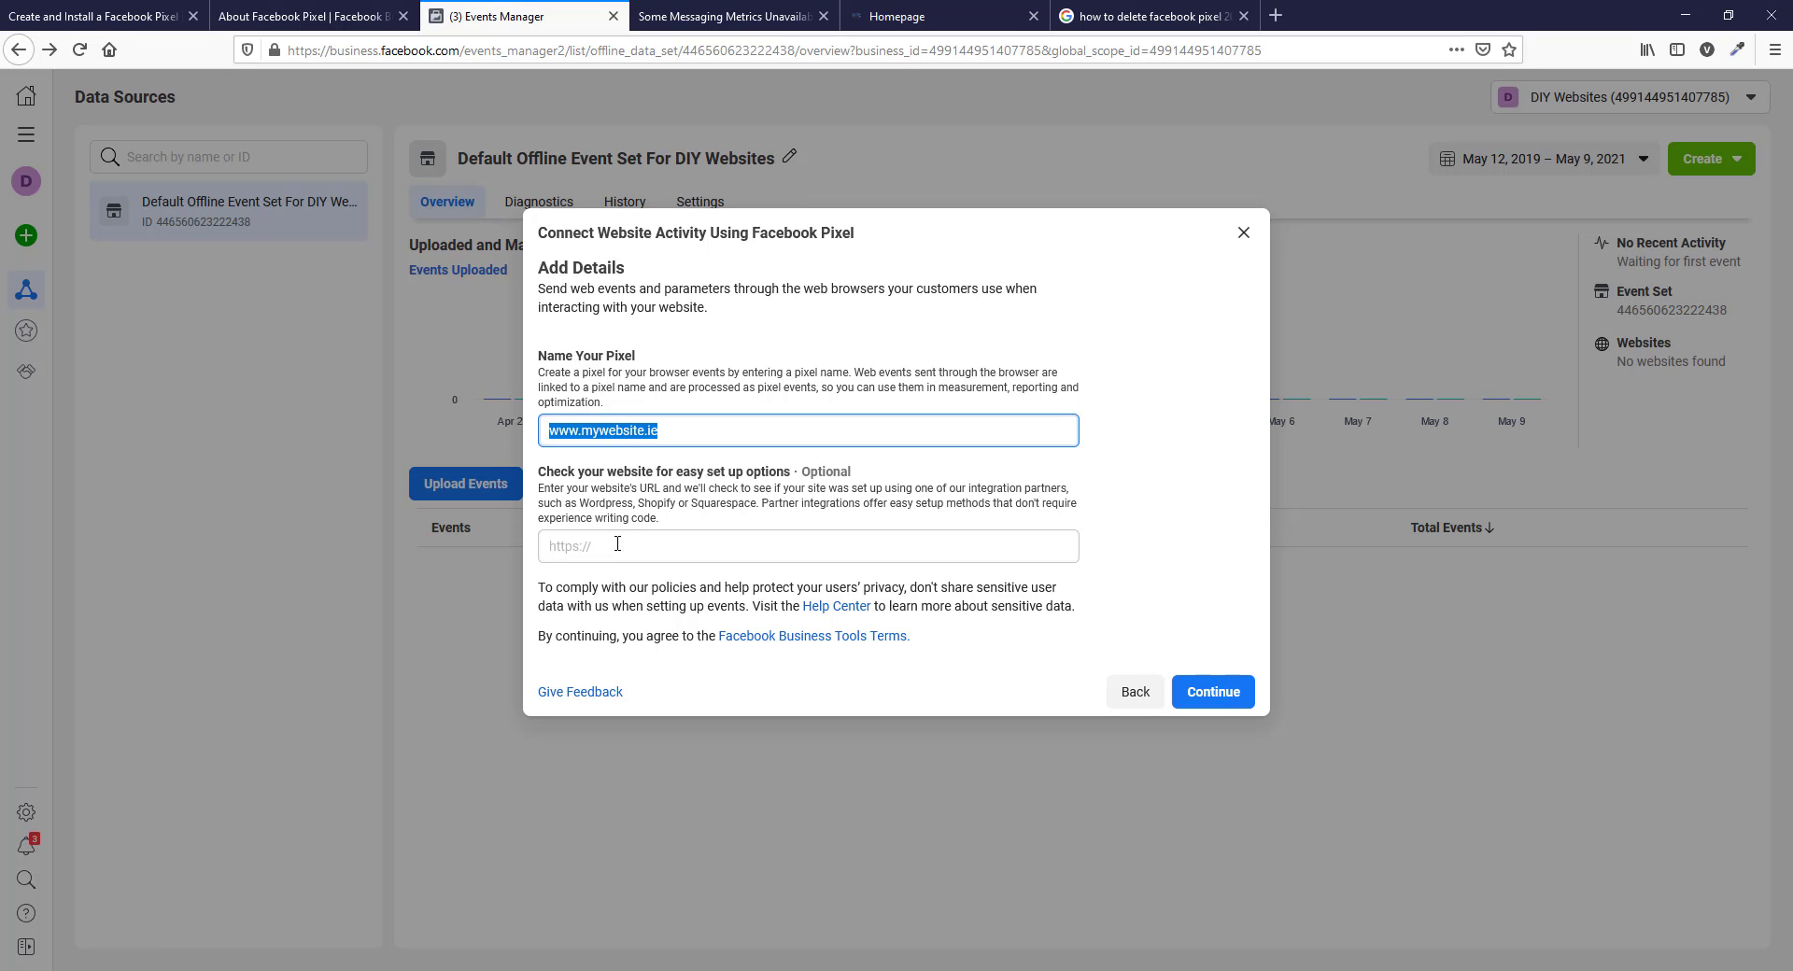
click(552, 550)
text(https)
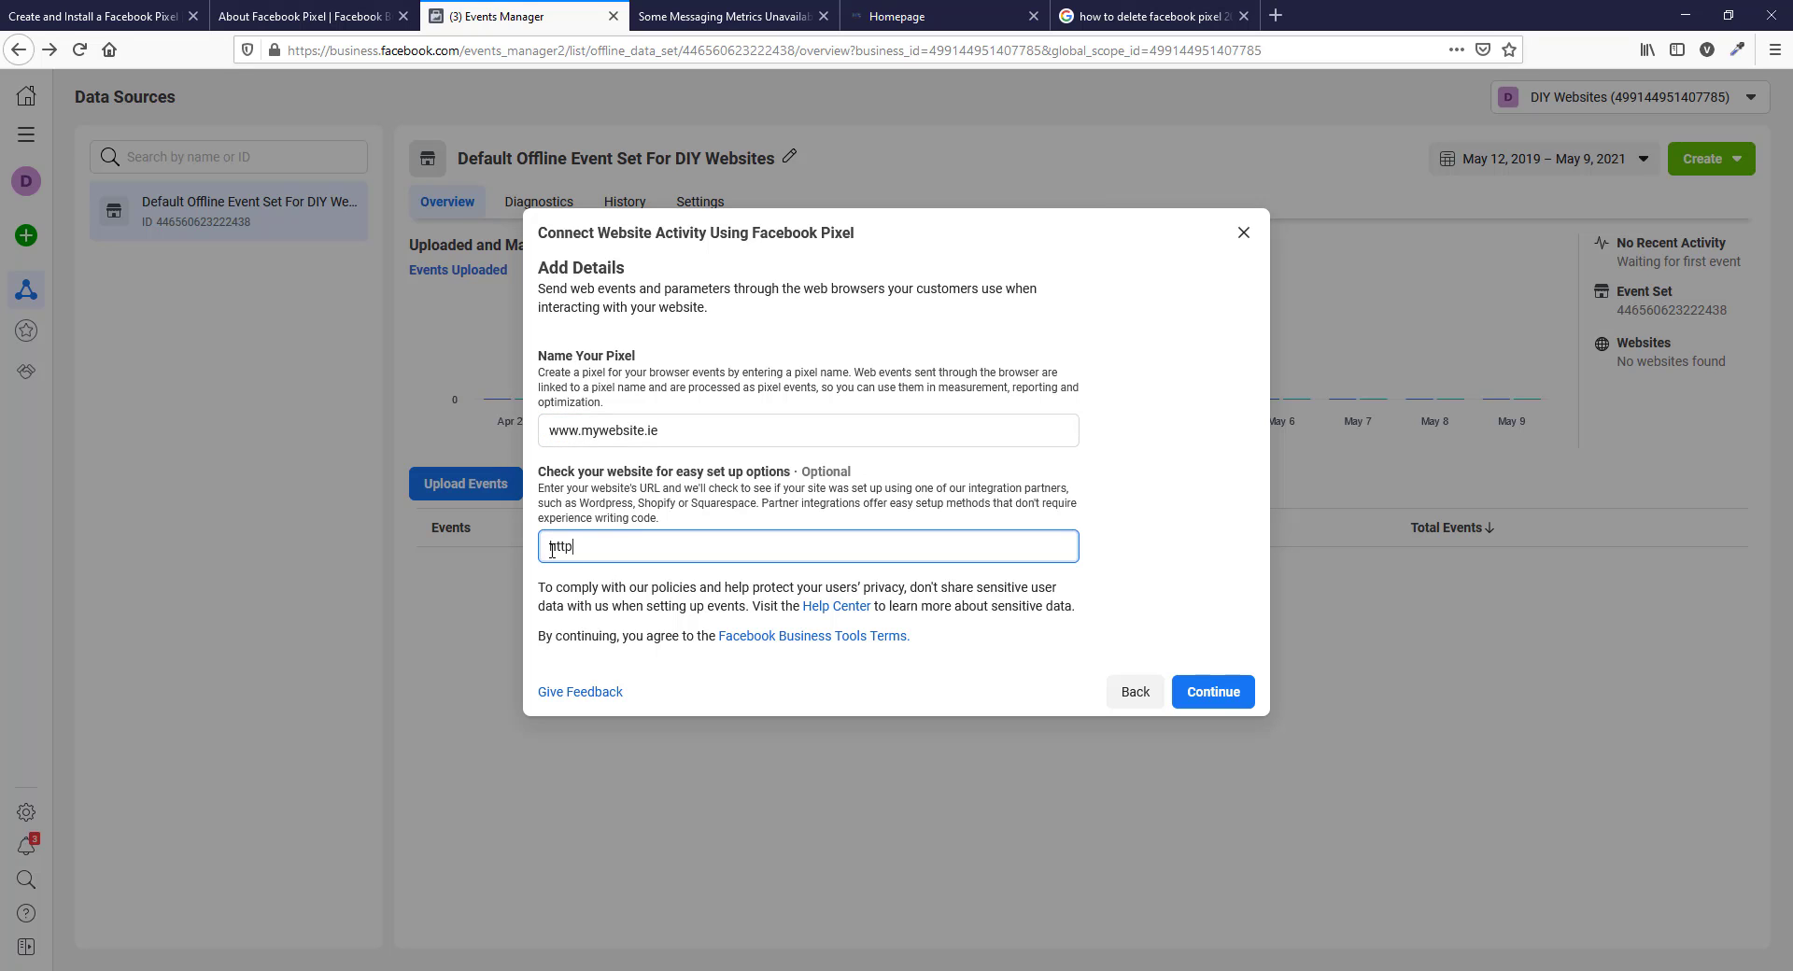
text(://www.icewolf.ie)
click(1218, 696)
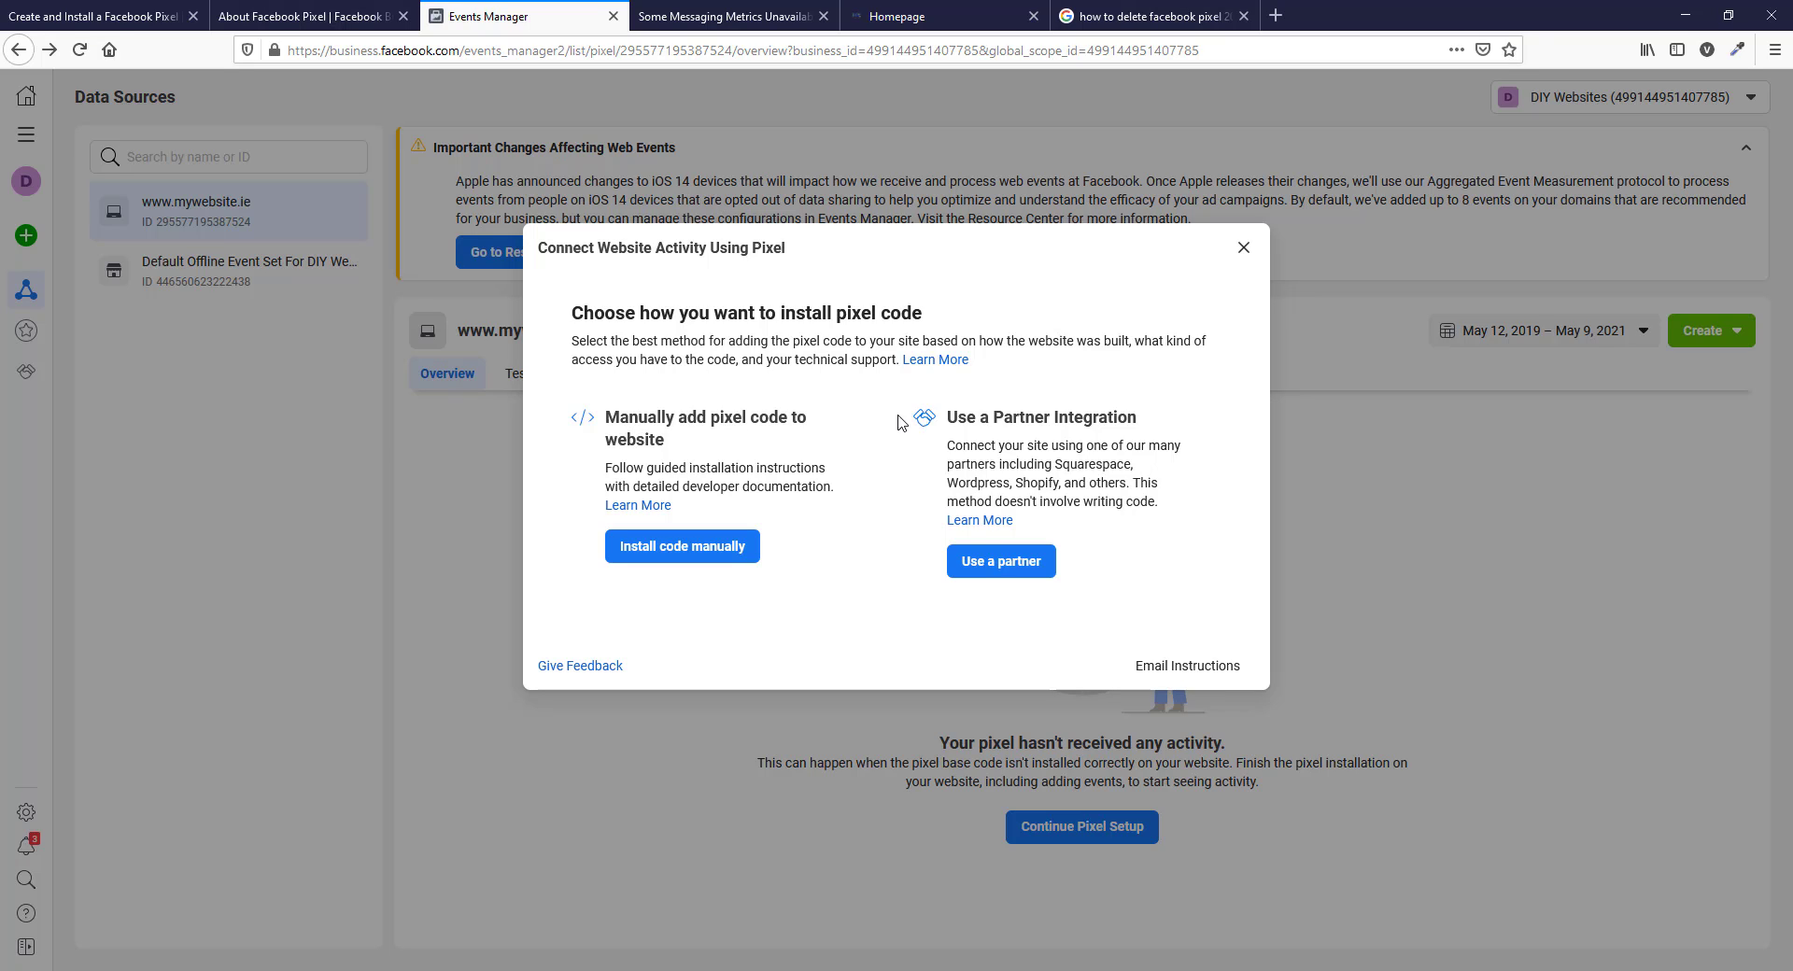
Compare the manual code and partner integration options, and close the pixel setup dialog without choosing an installation method
drag(611, 418, 762, 441)
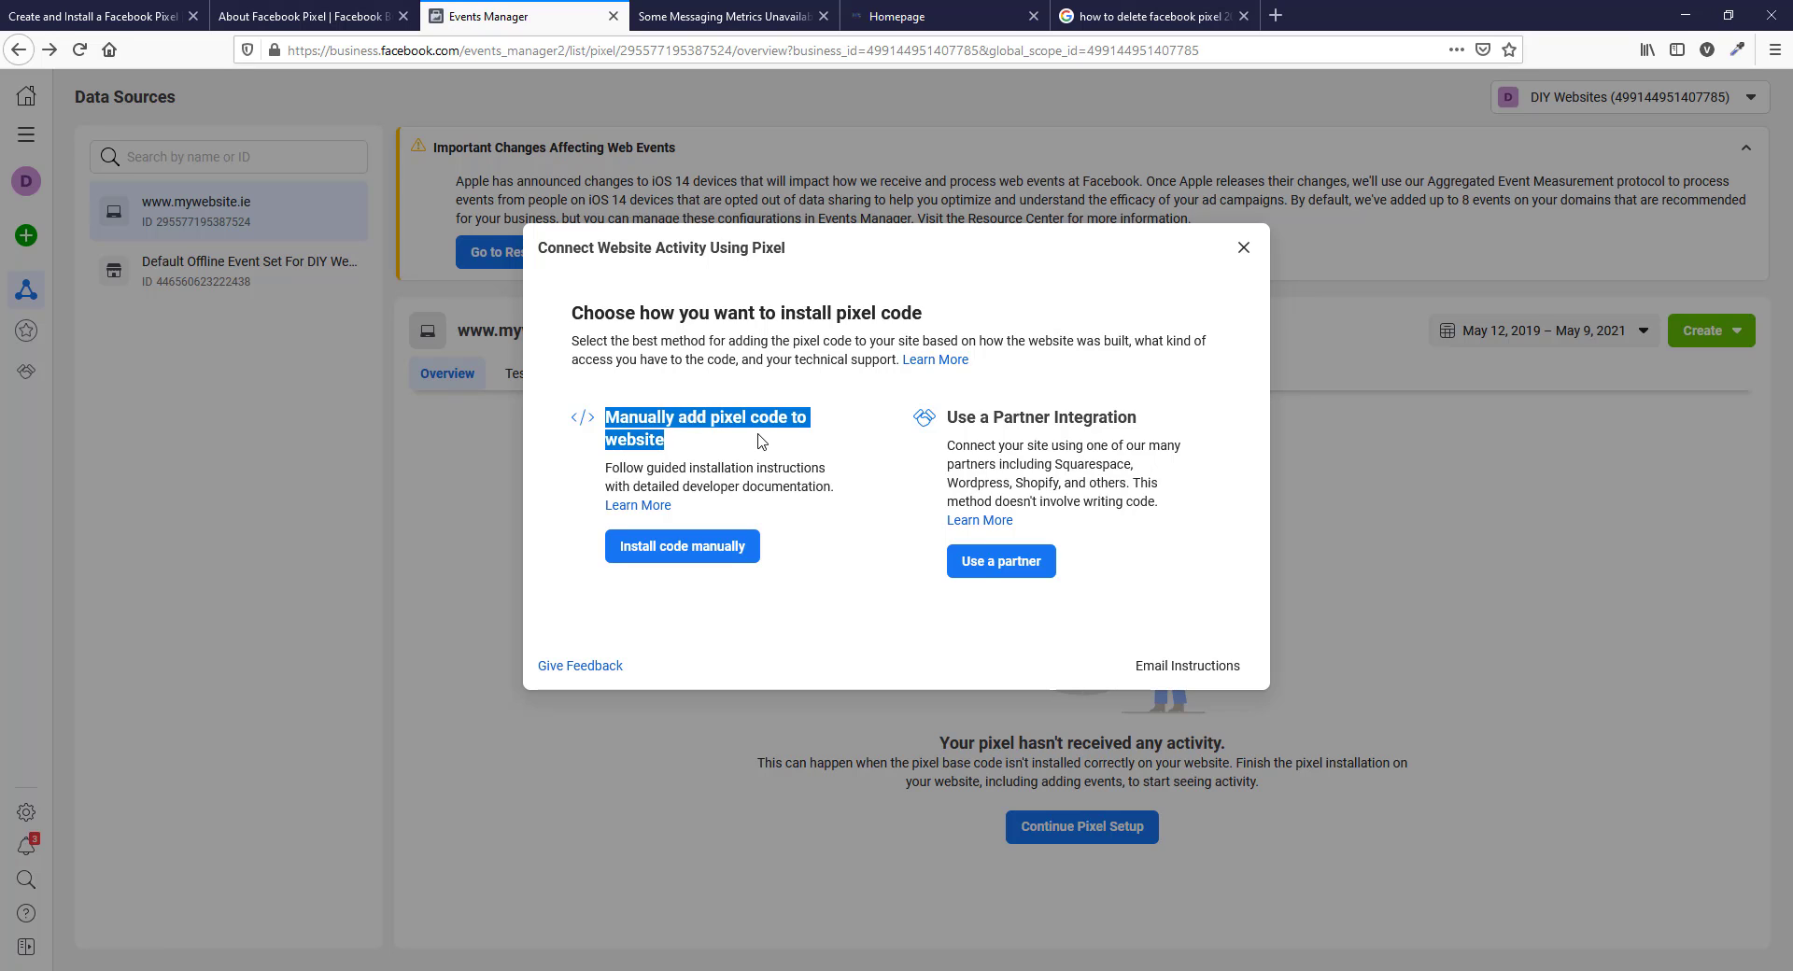
click(744, 448)
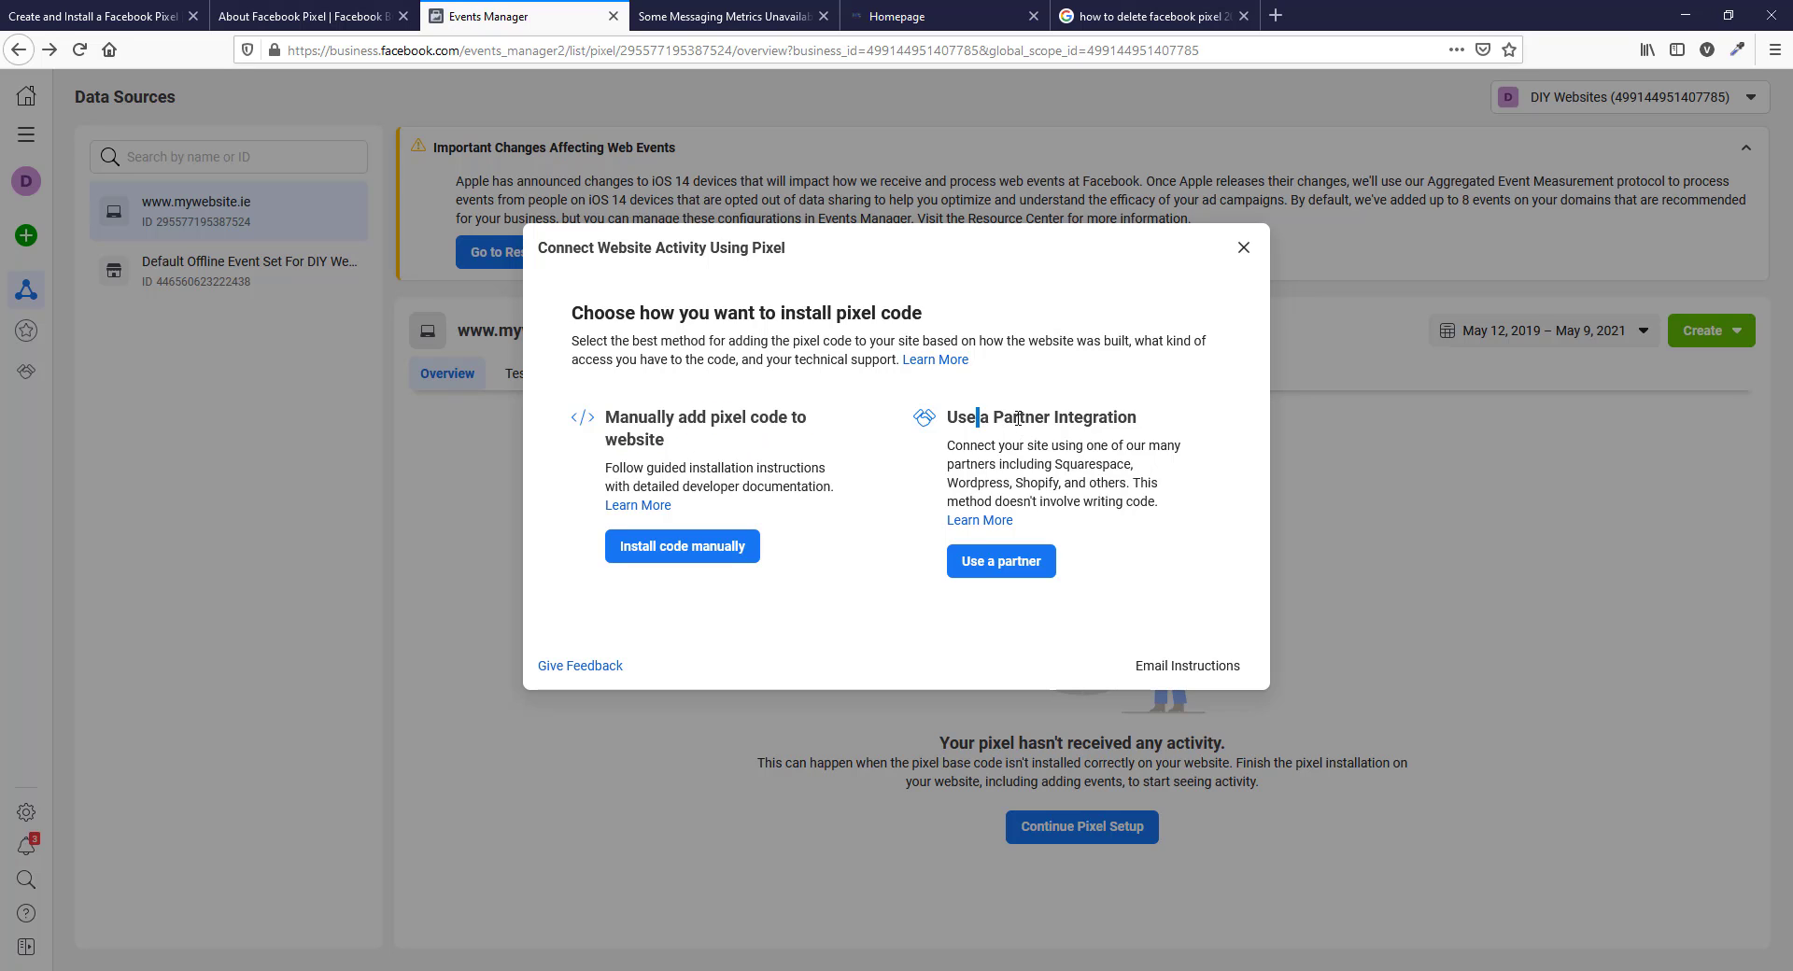
drag(977, 417, 1147, 412)
click(1161, 376)
click(1244, 249)
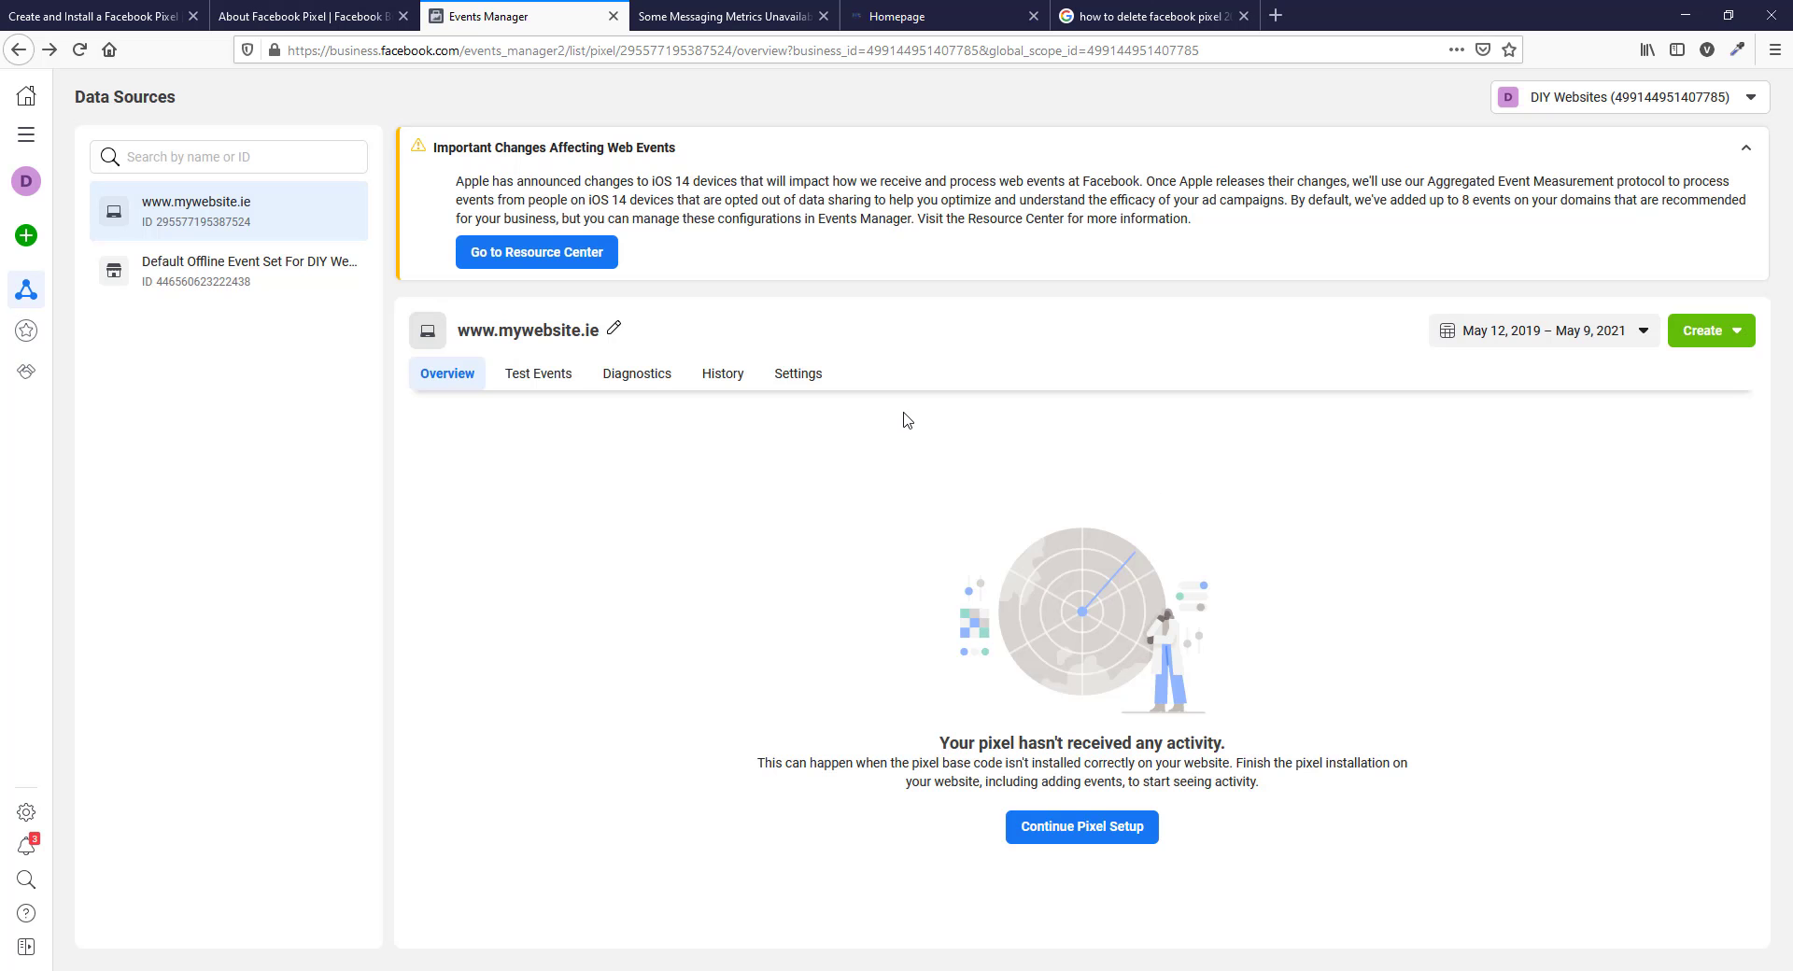
drag(249, 227, 154, 222)
right_click(185, 230)
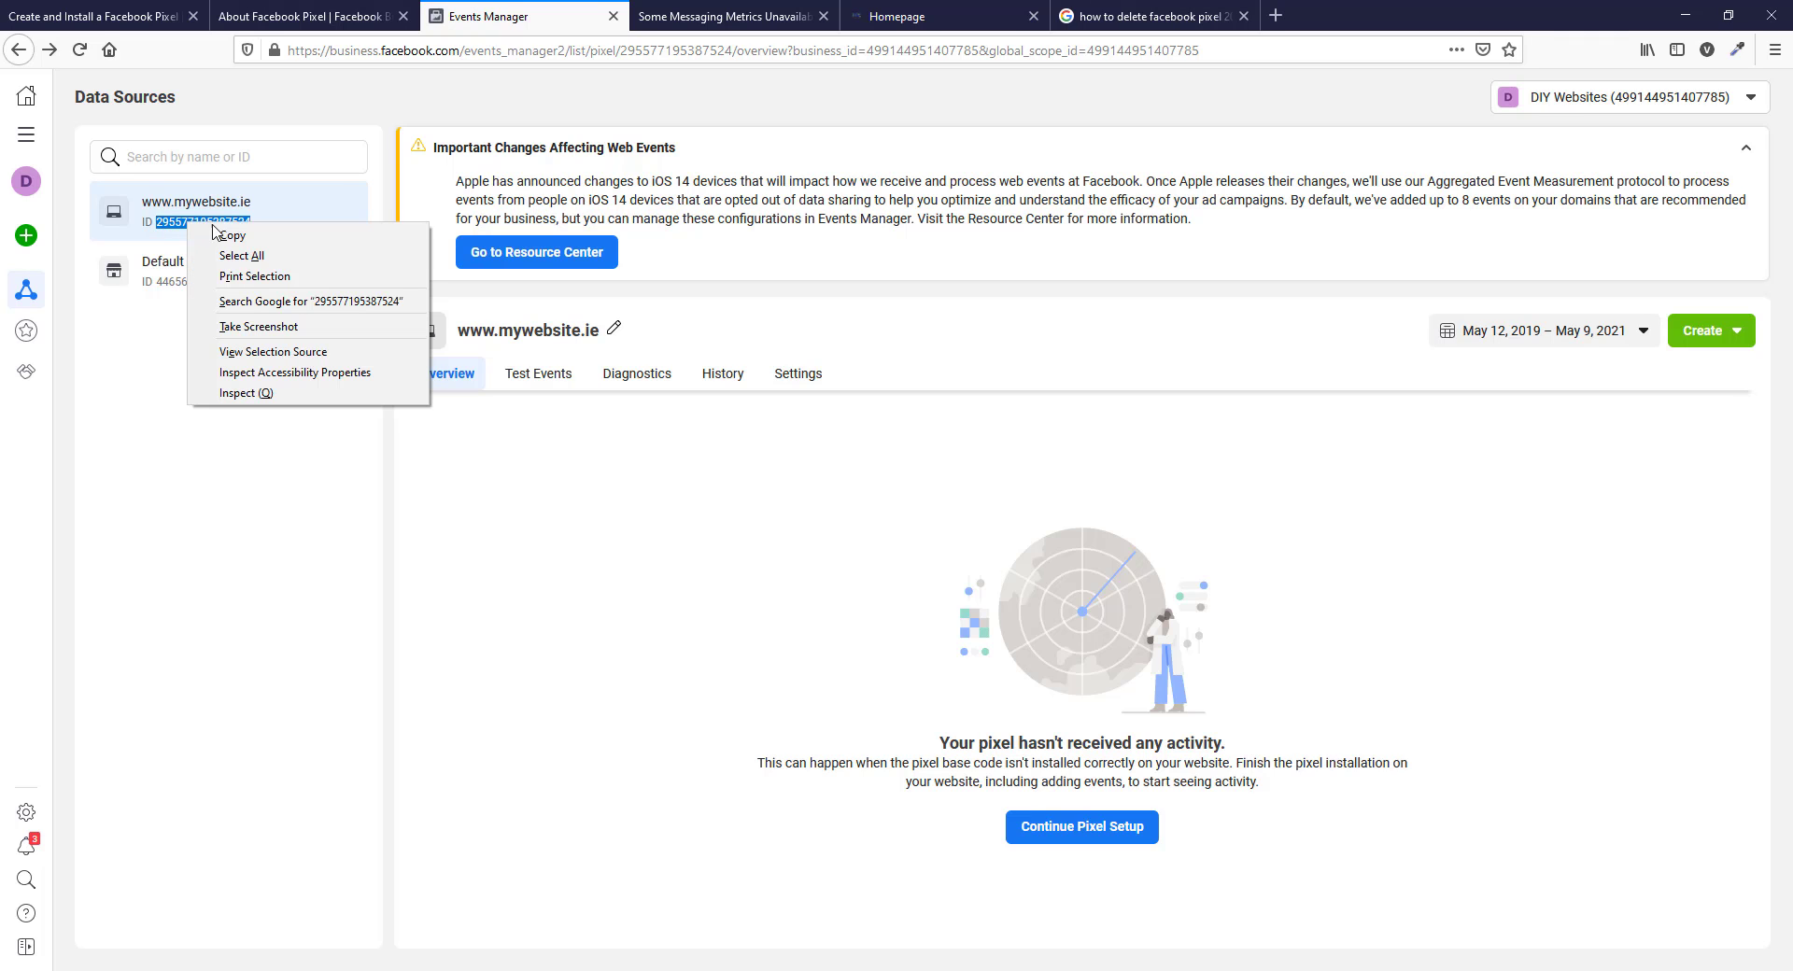
click(226, 234)
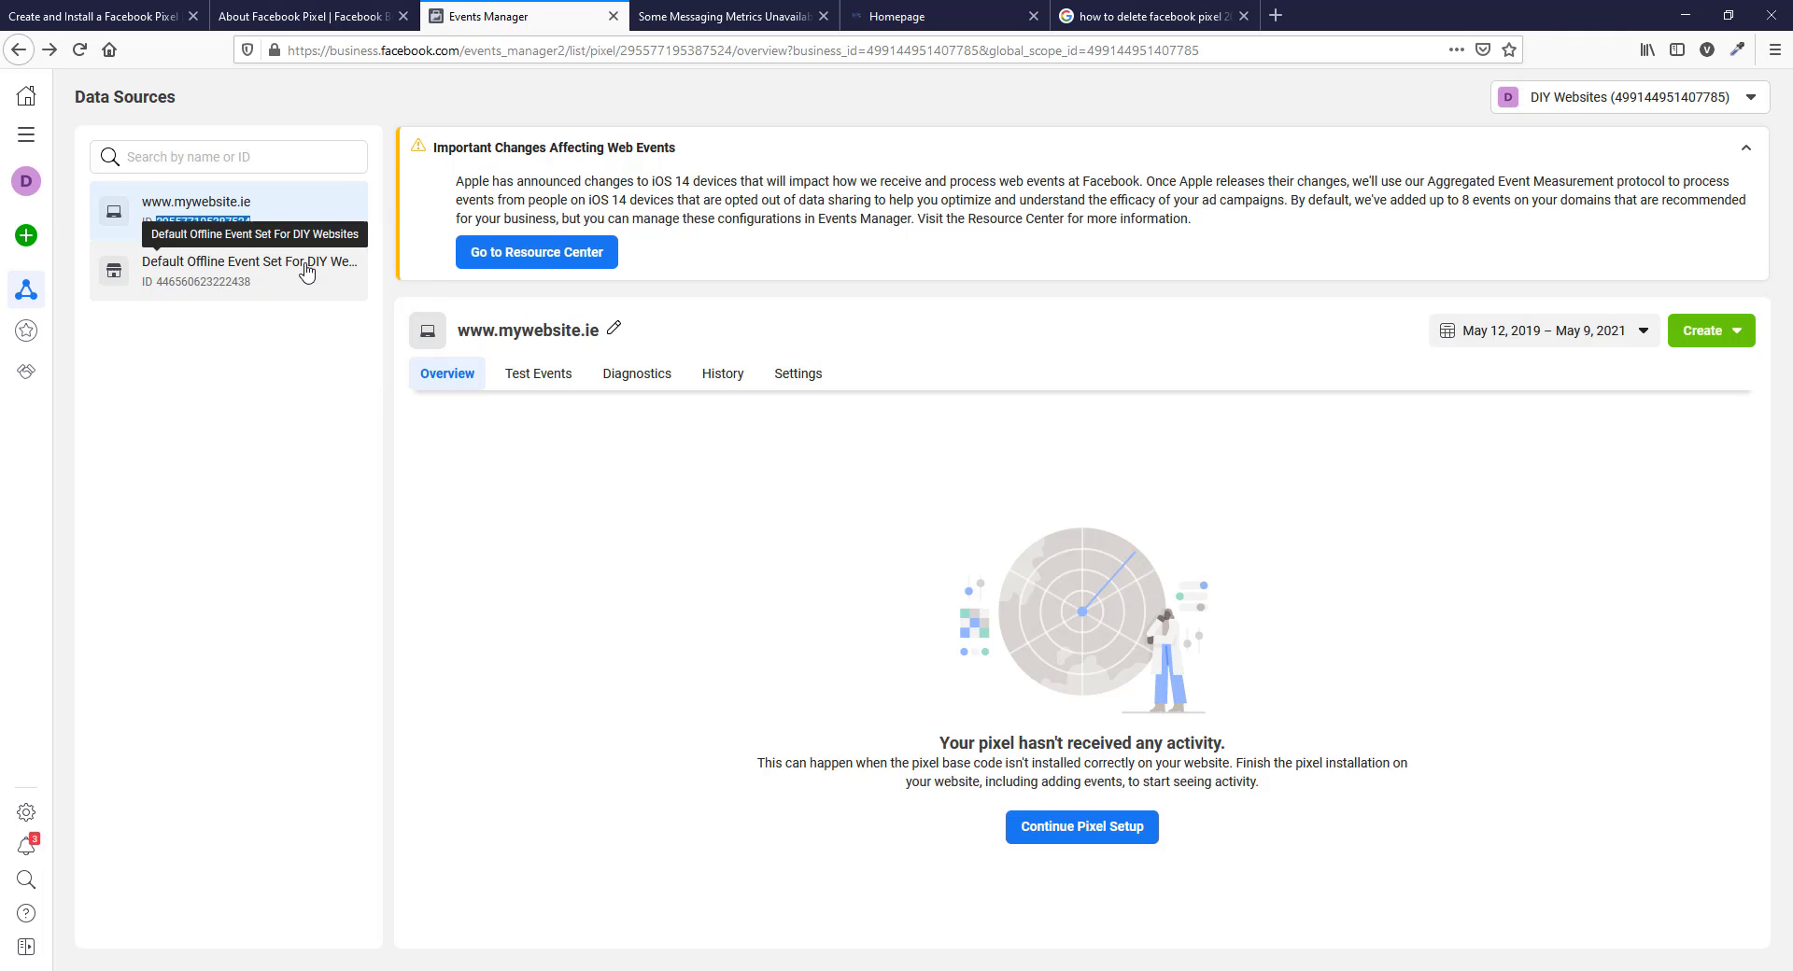
Switch to the DIY Websites homepage, enter its admin area and open the site options
click(923, 24)
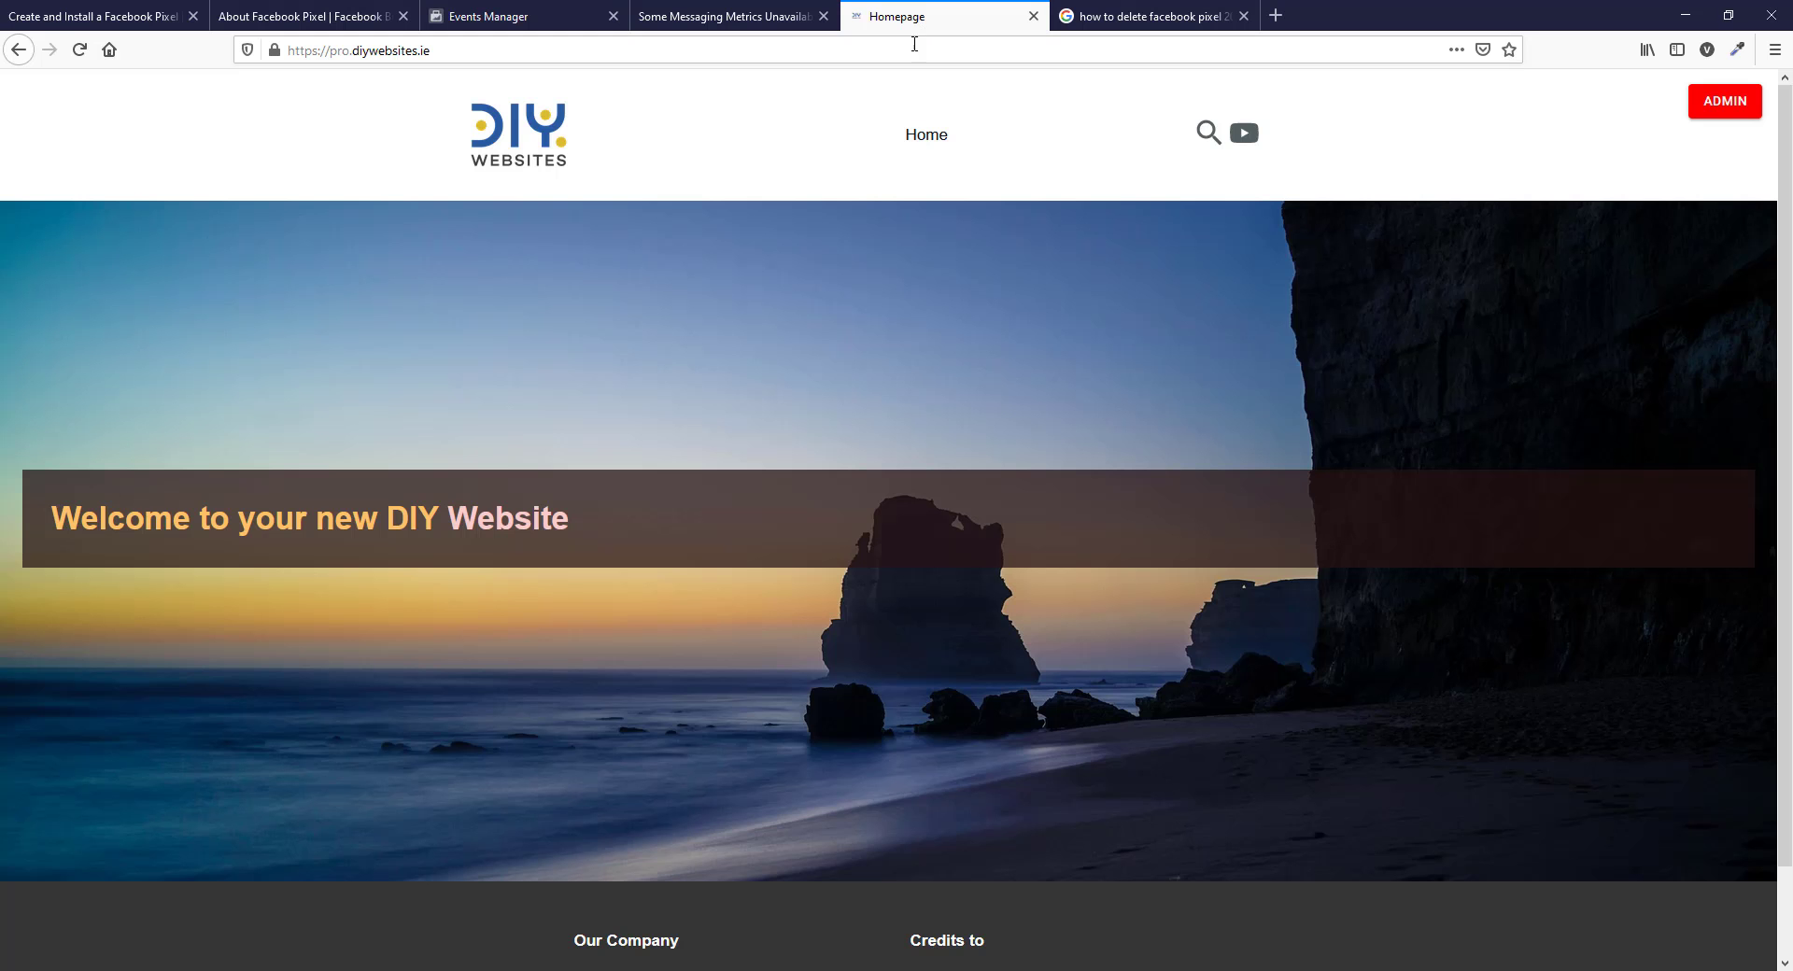
click(1725, 103)
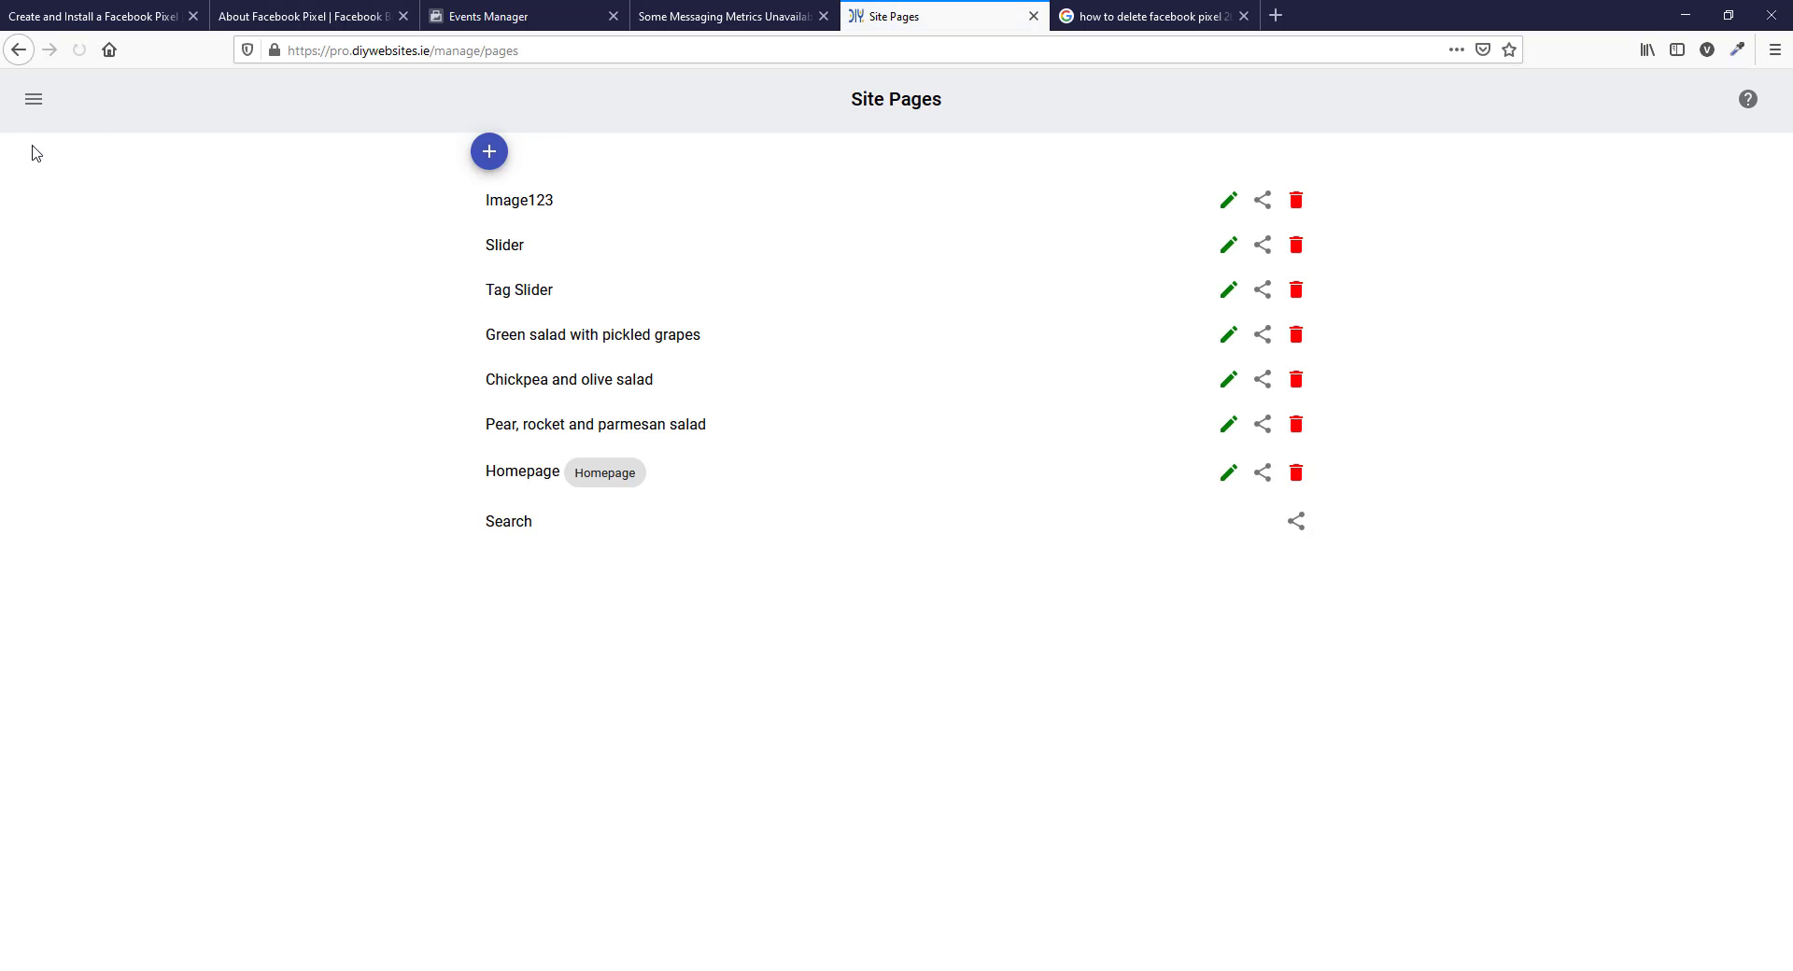
click(33, 104)
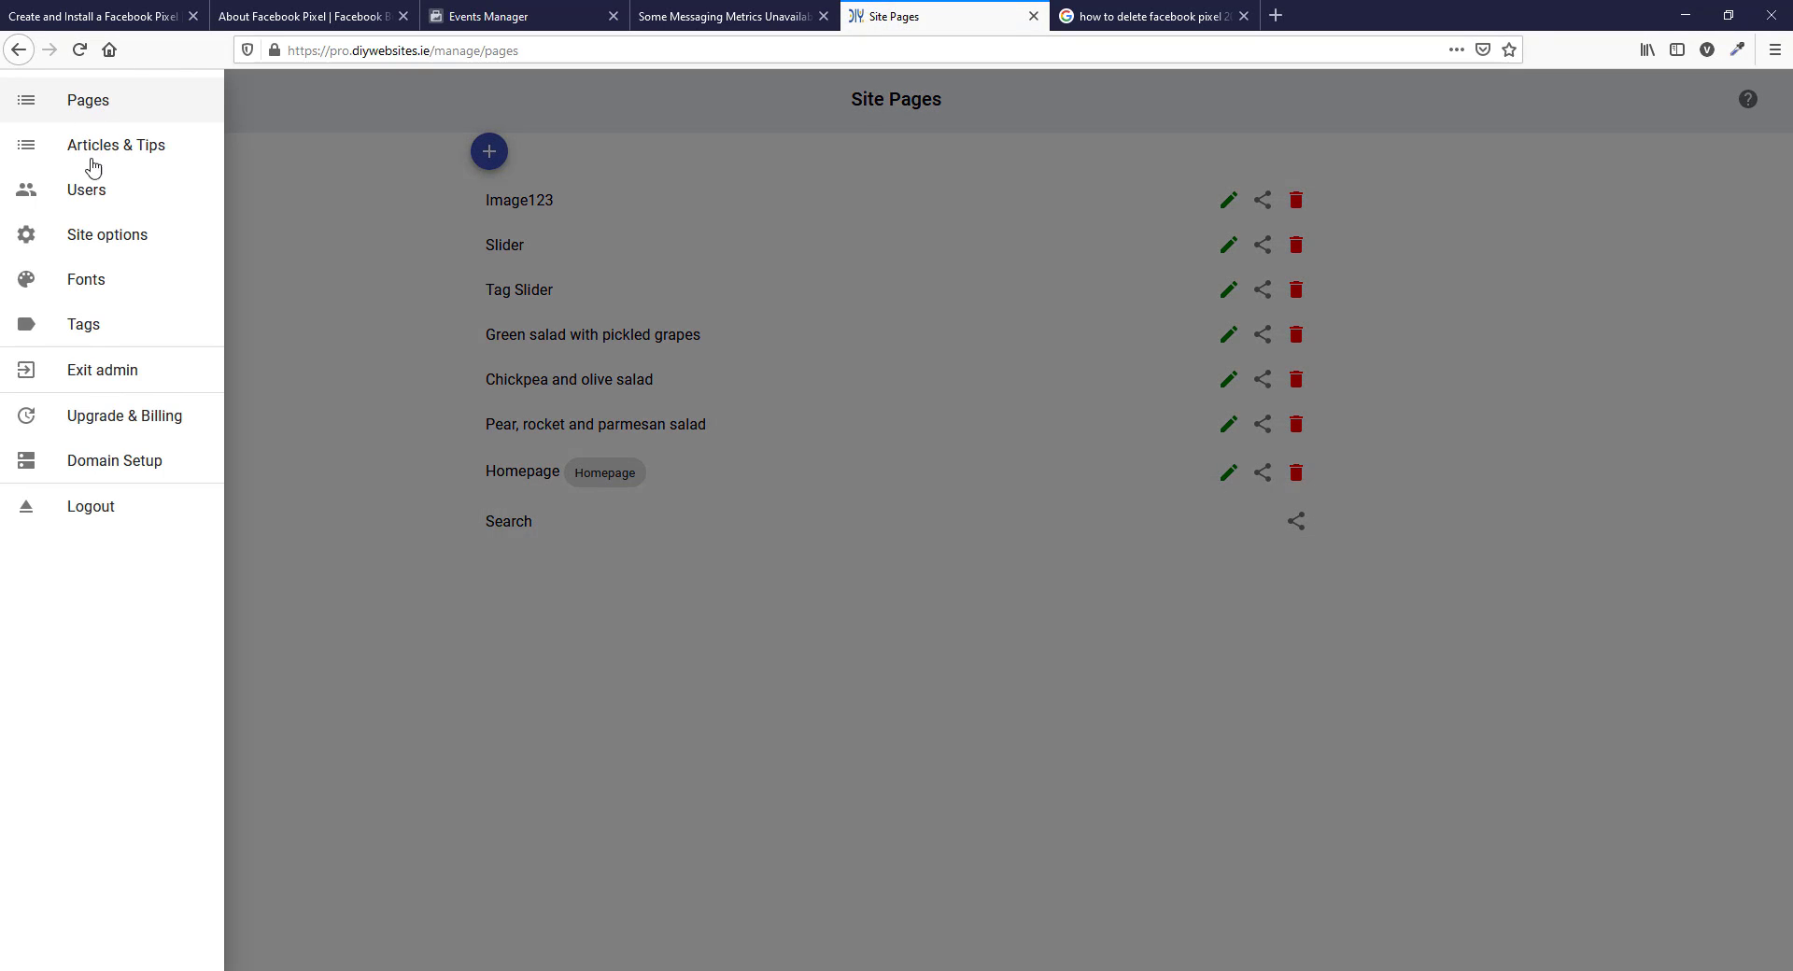
click(105, 239)
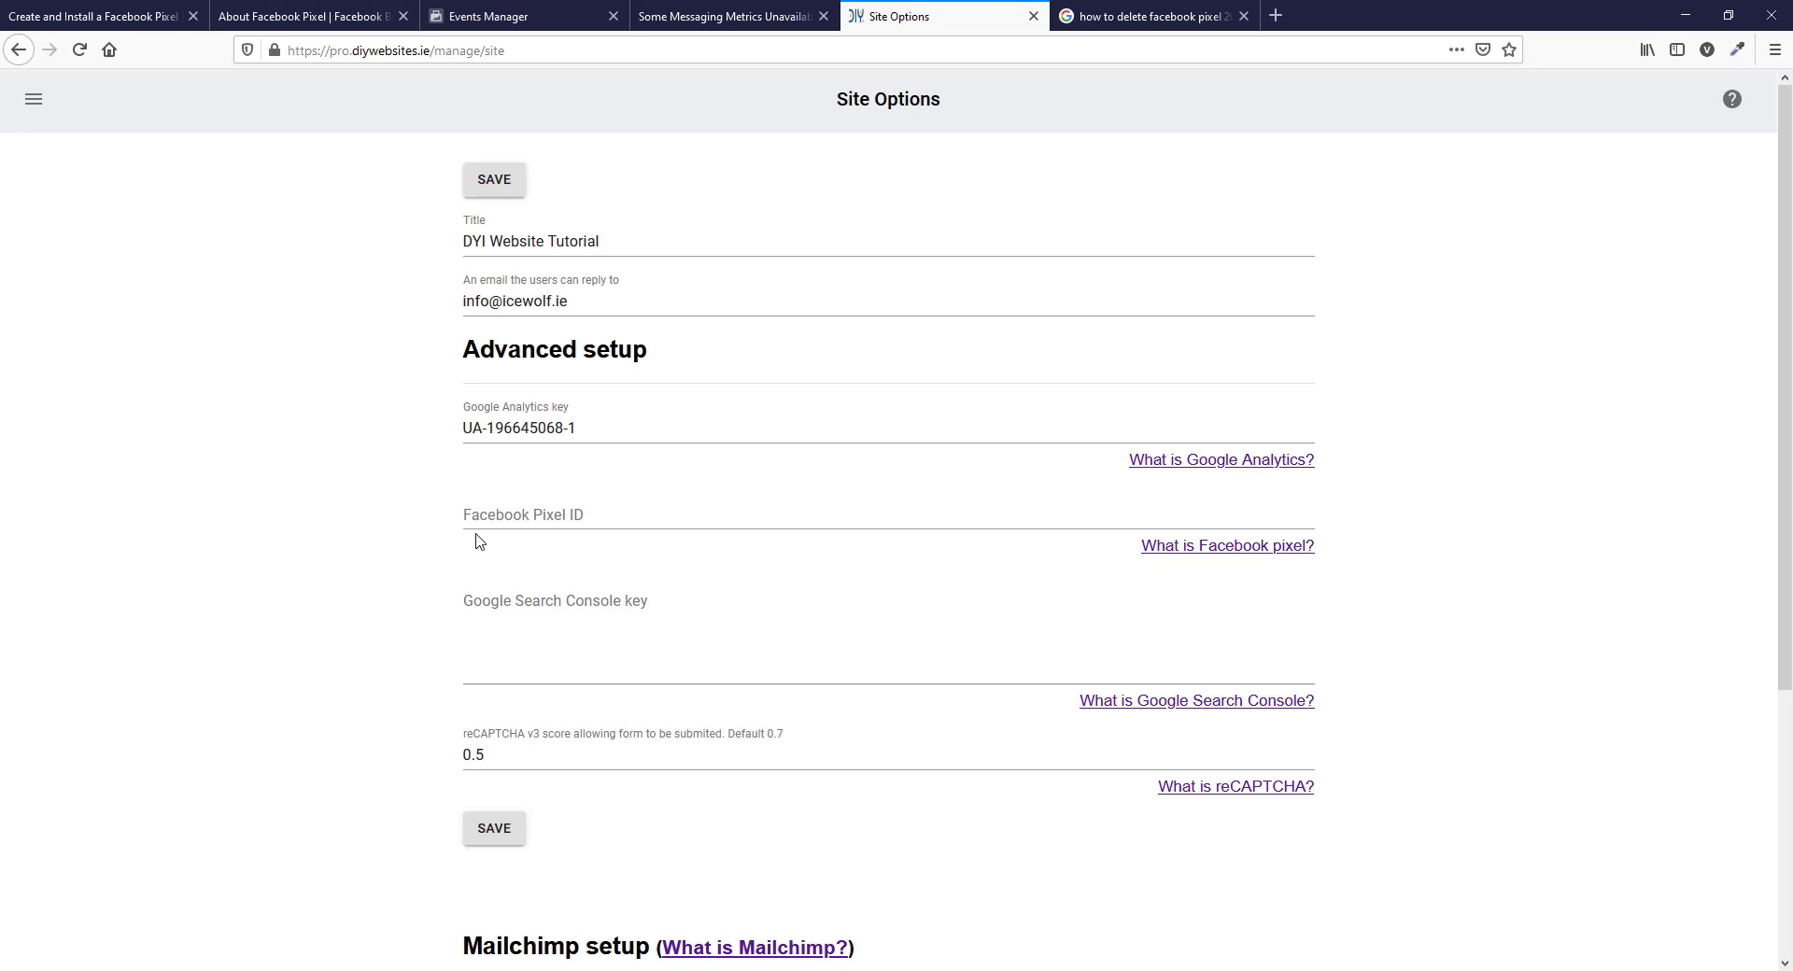
Paste the copied pixel ID as the site's Facebook Pixel ID and save the site options
click(542, 516)
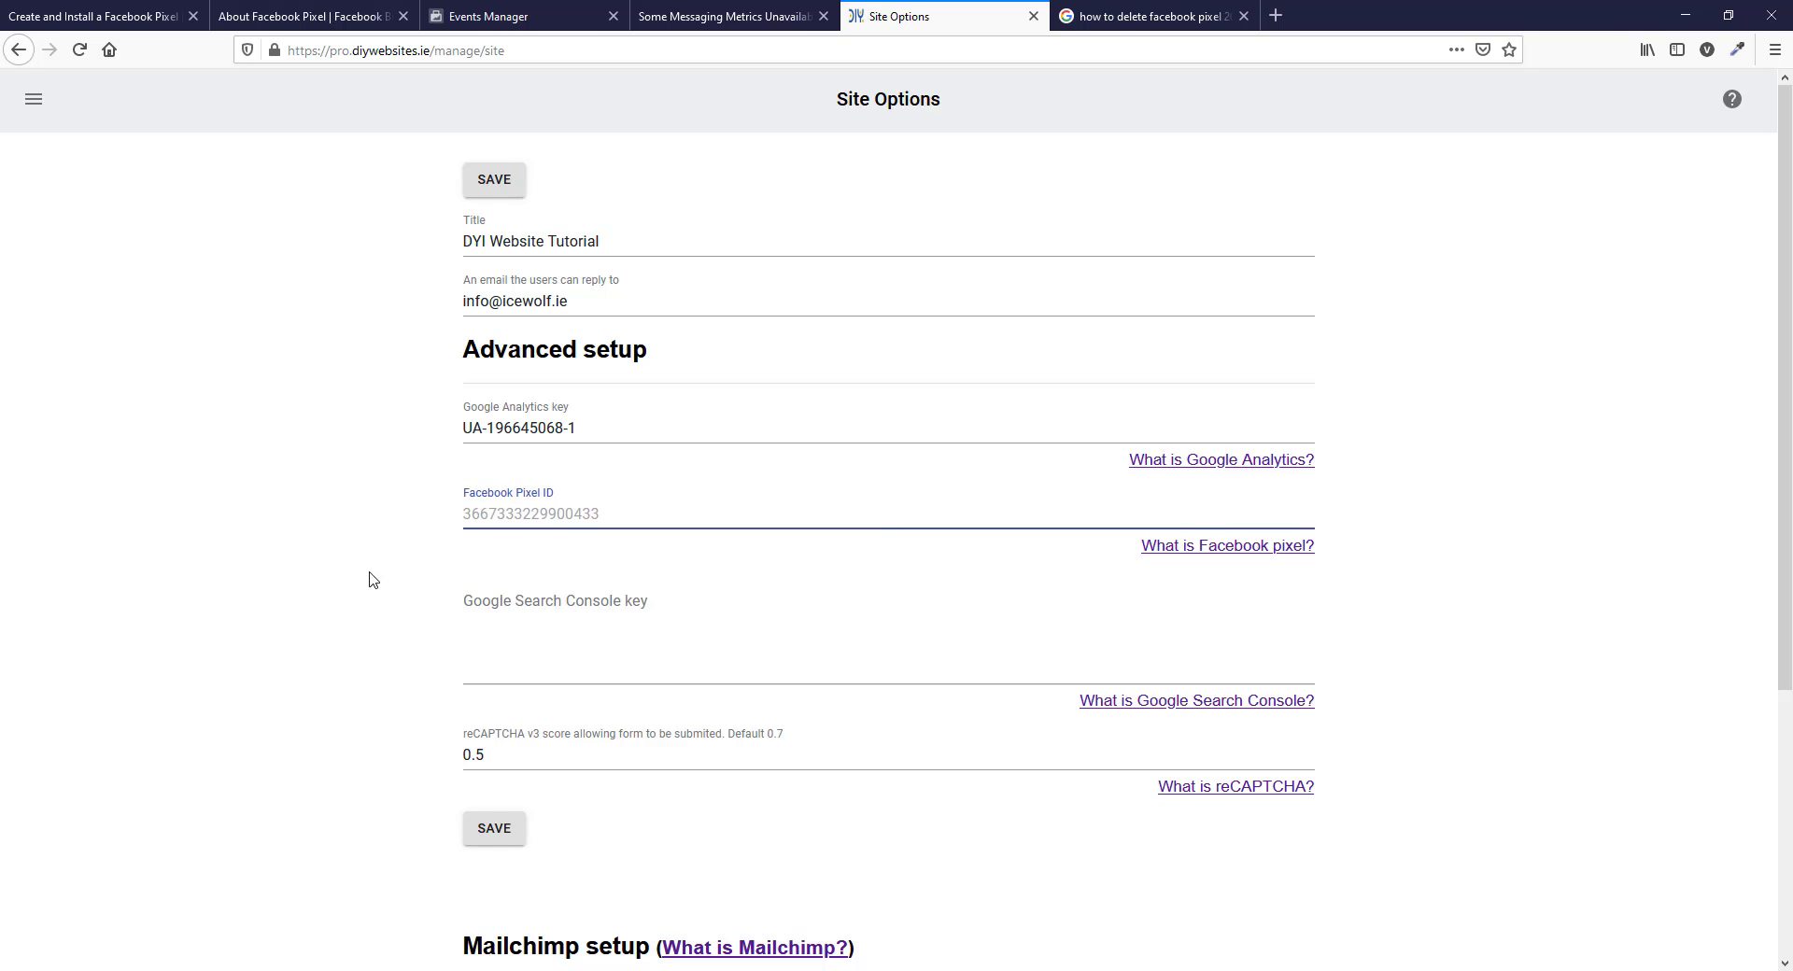
key(ctrl+v)
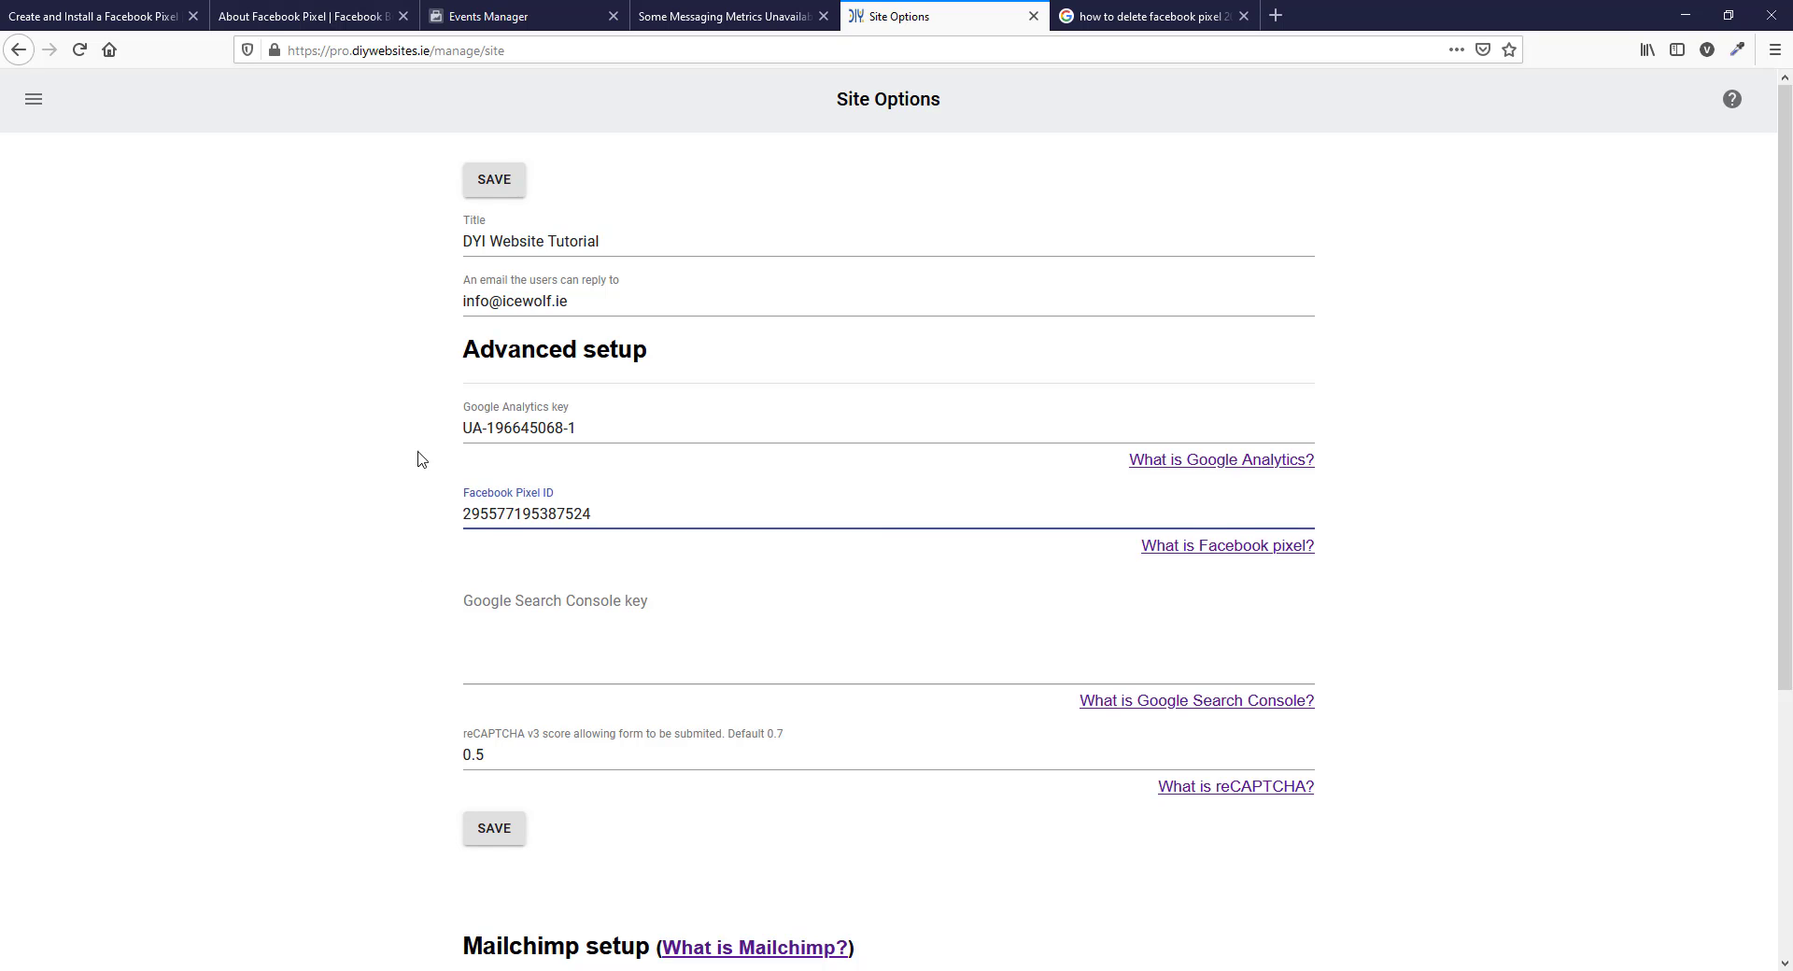
click(494, 183)
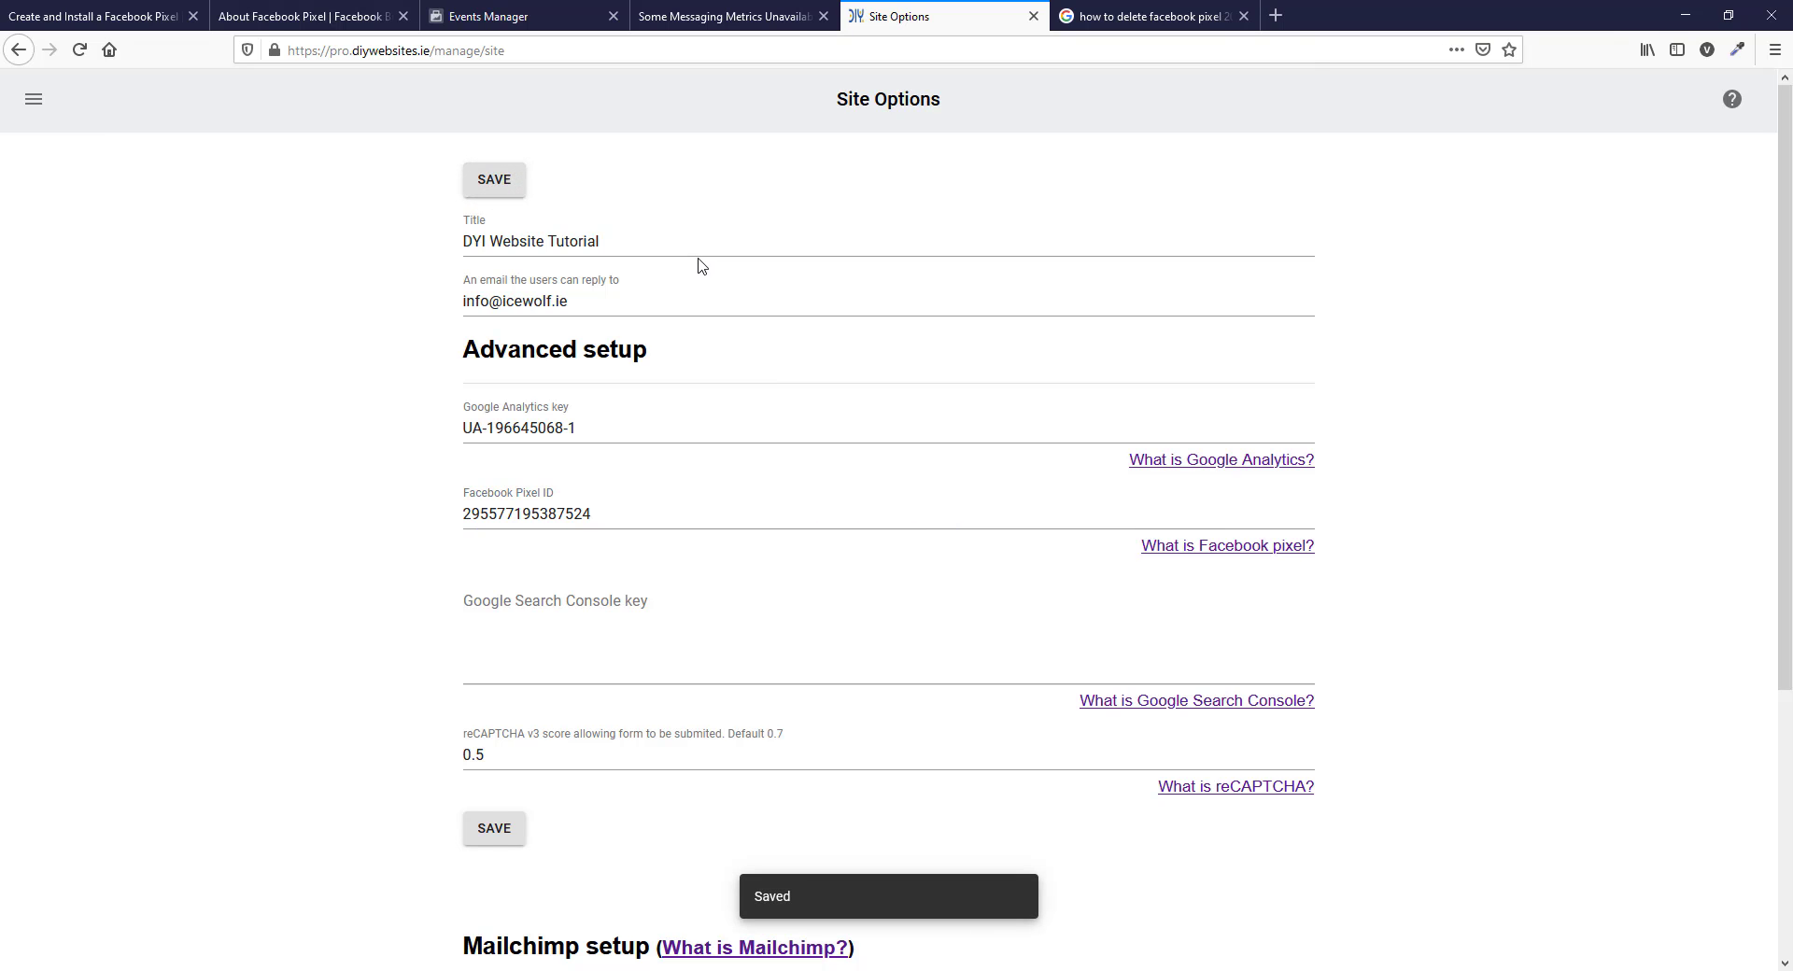